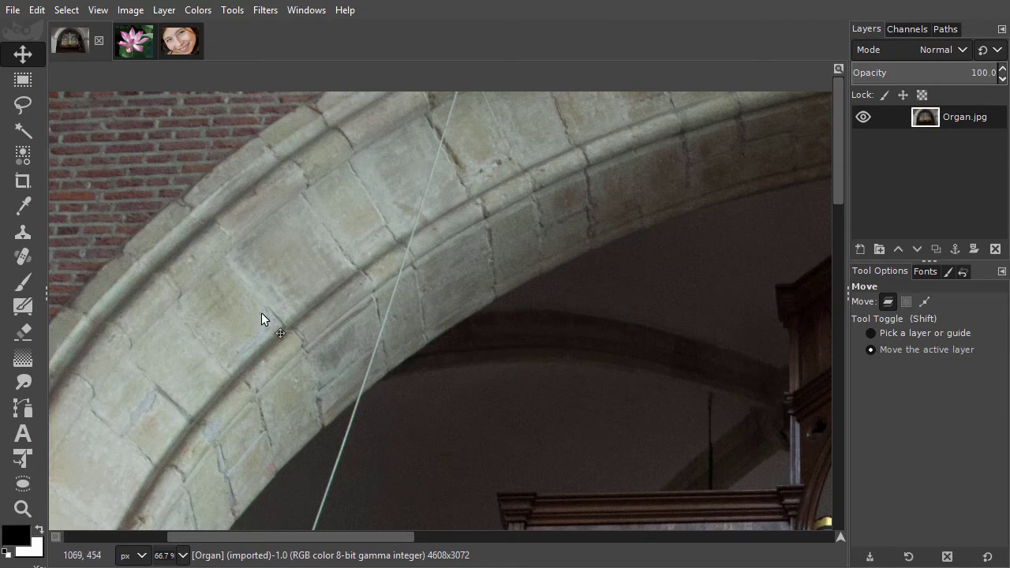
- Outline the thin cable on the upper stone arch with a Free Select polygon
left_click(23, 105)
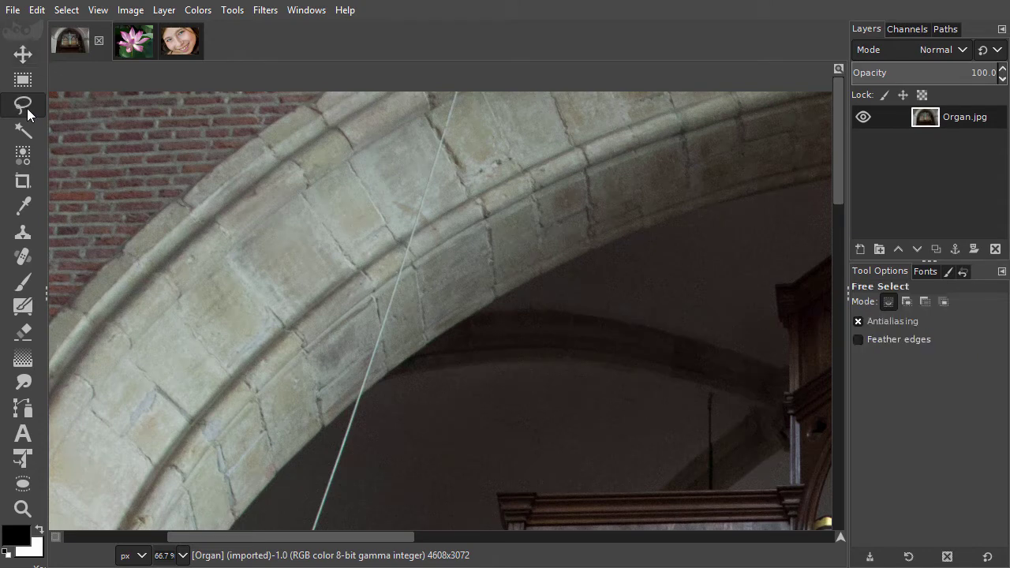
left_click(448, 92)
left_click(354, 385)
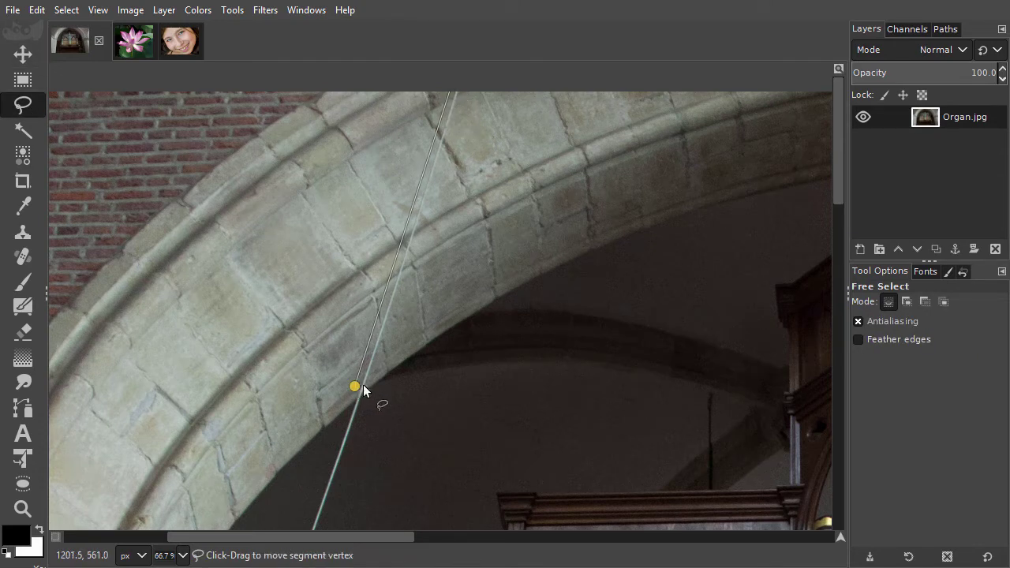
left_click(374, 374)
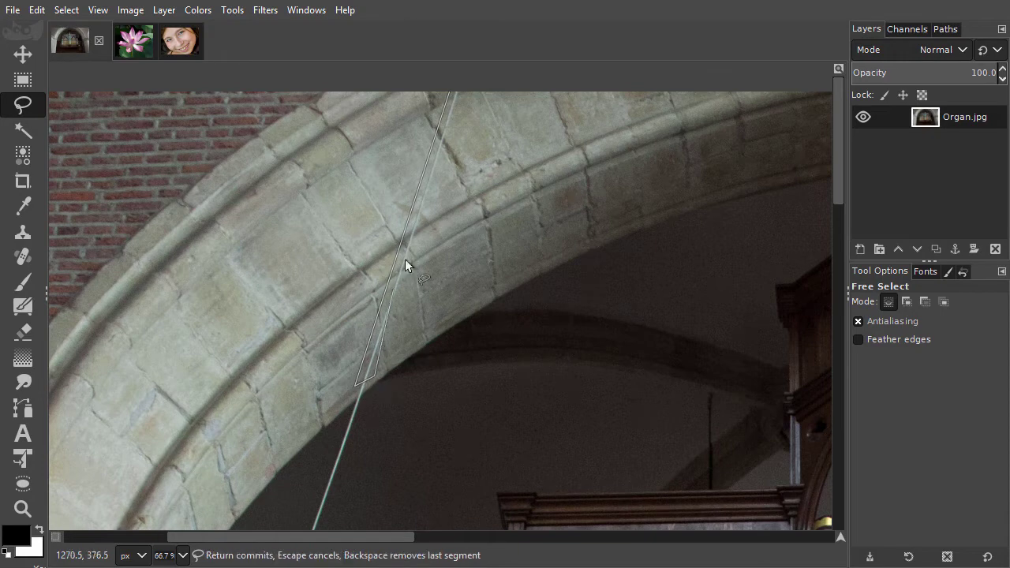
left_click(464, 92)
left_click(451, 104)
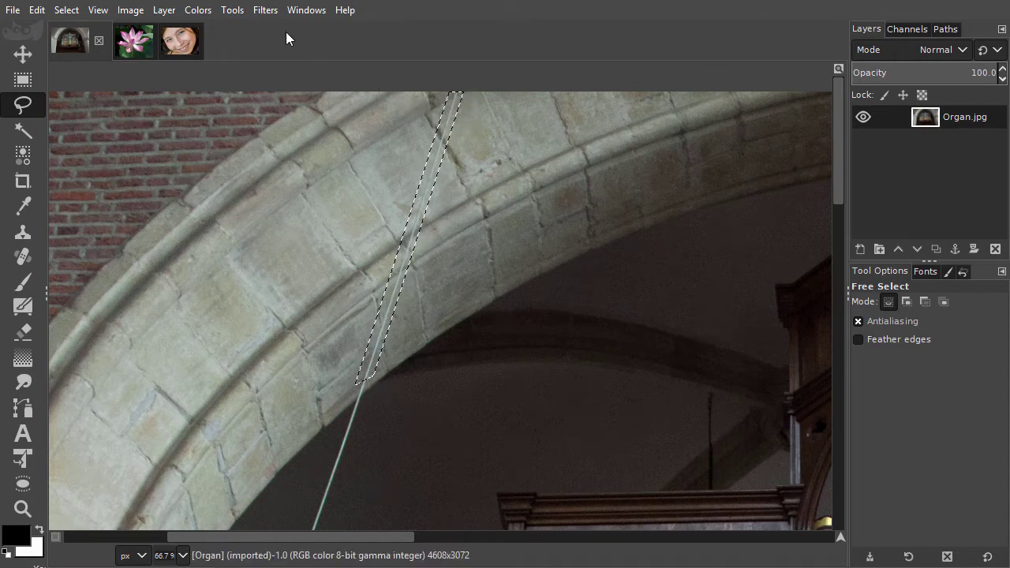
- Heal the cable selection, sampling All around with Random filling order, then deselect
left_click(265, 10)
mouse_move(289, 117)
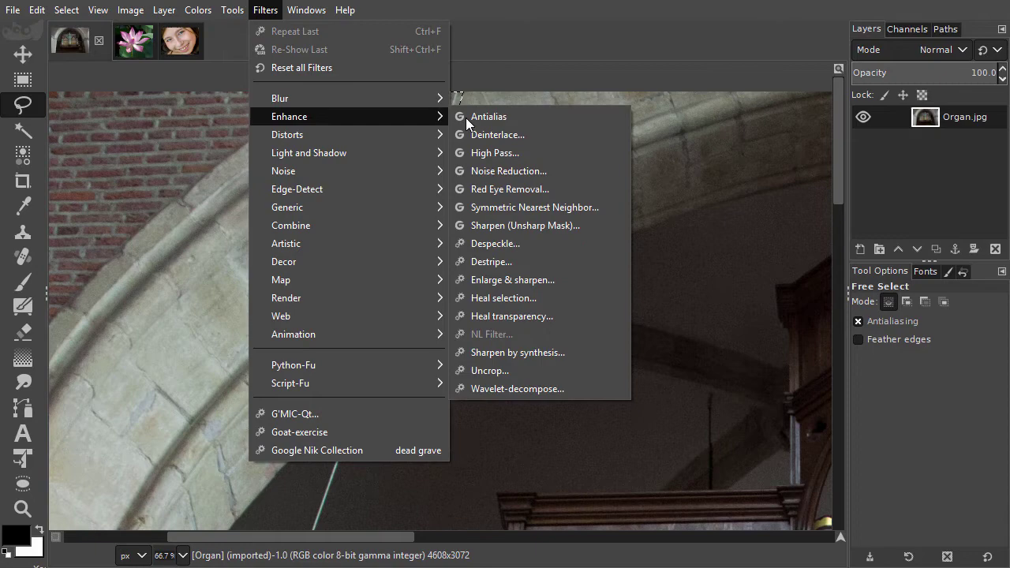
left_click(535, 298)
left_click_drag(412, 148, 860, 62)
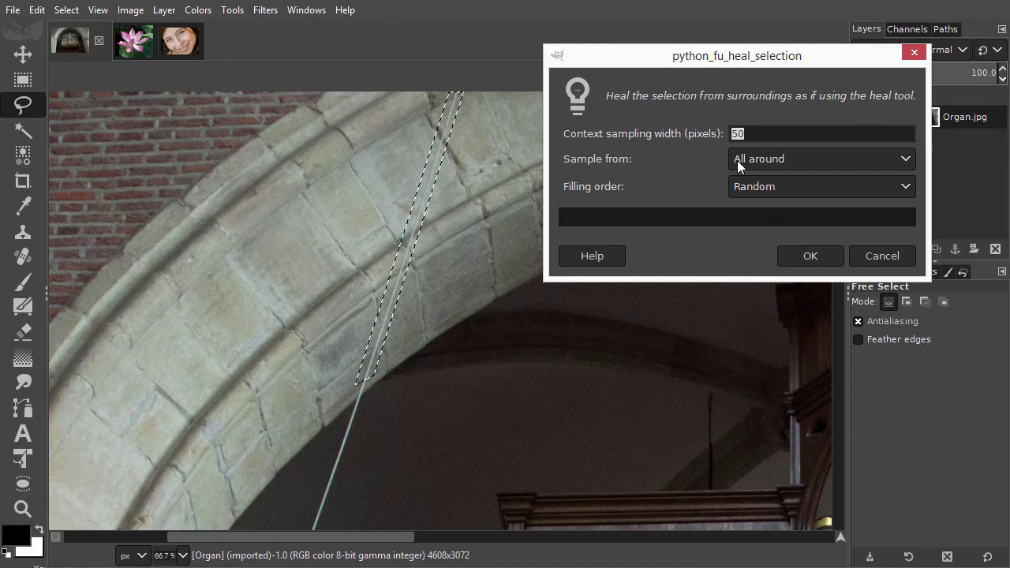
left_click(791, 157)
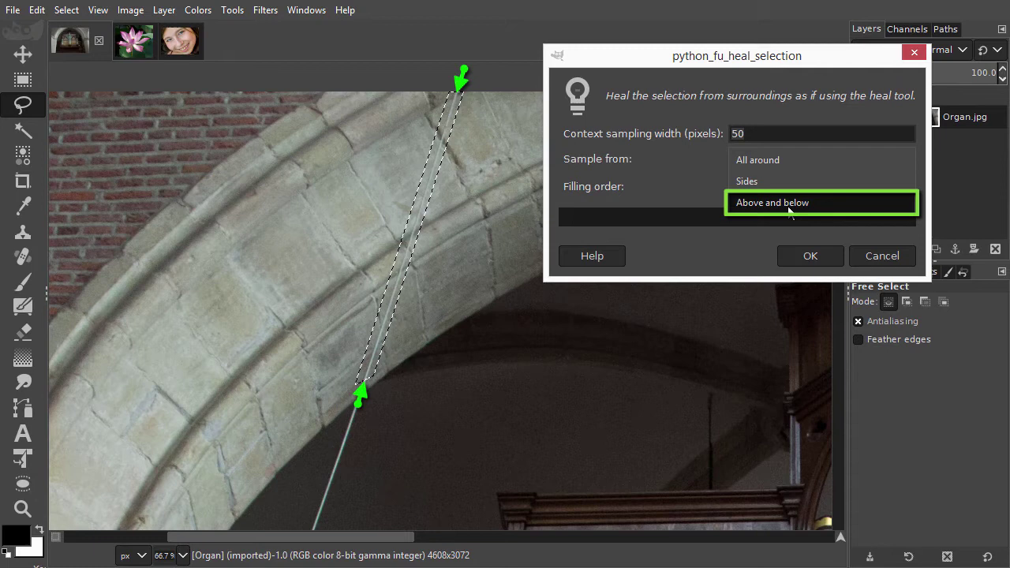
left_click(783, 161)
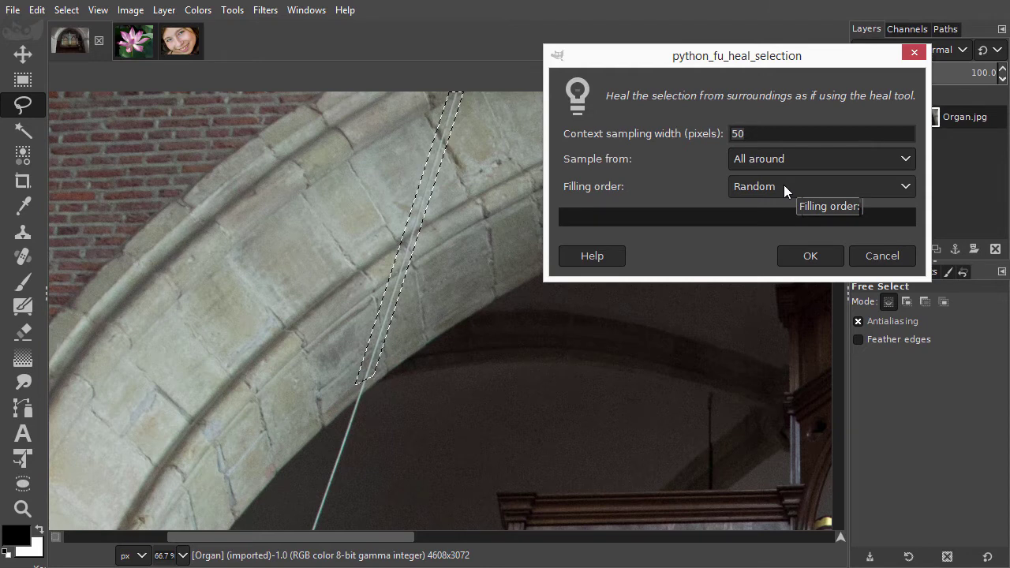
left_click(784, 189)
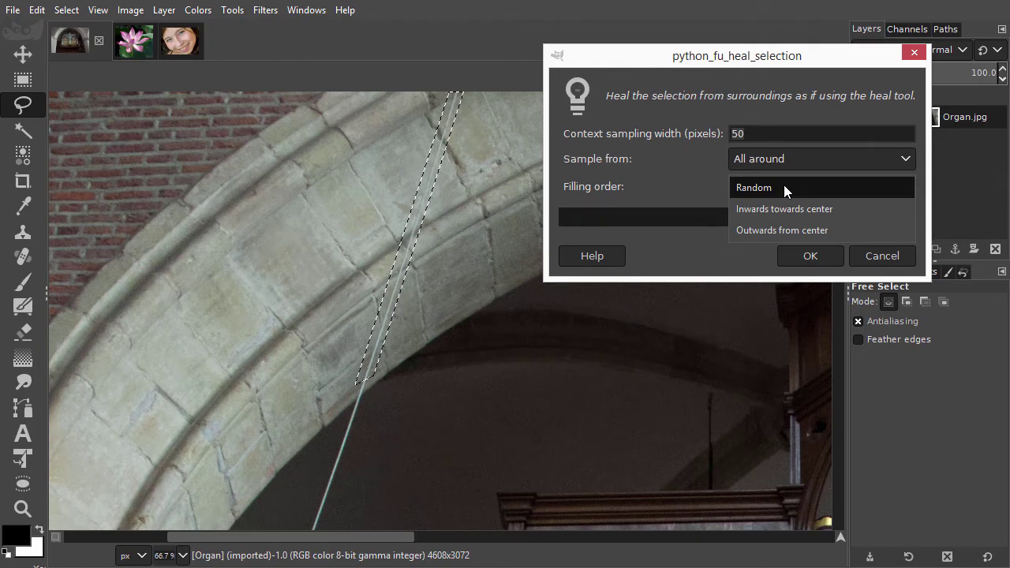
left_click(784, 187)
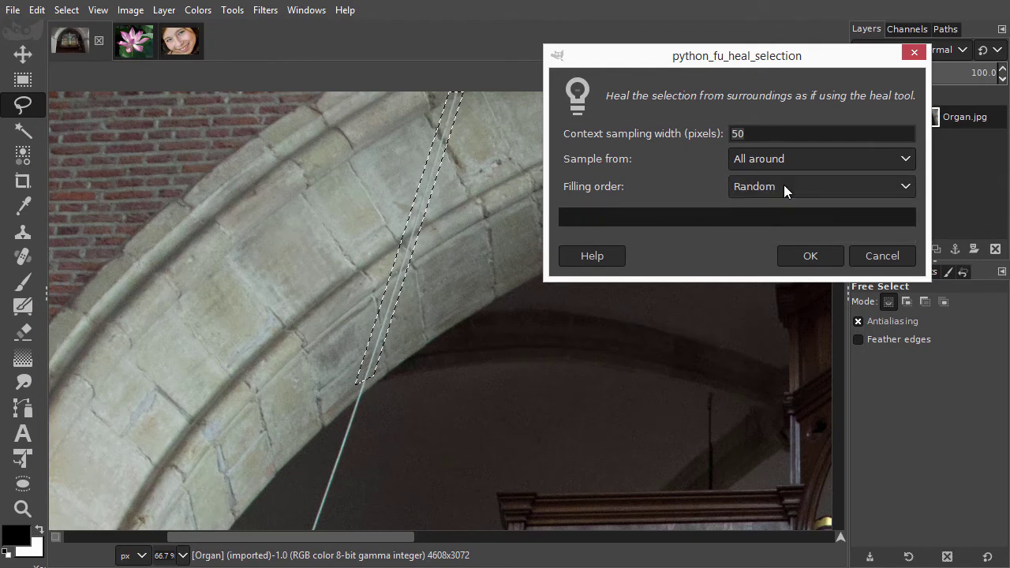
left_click(811, 258)
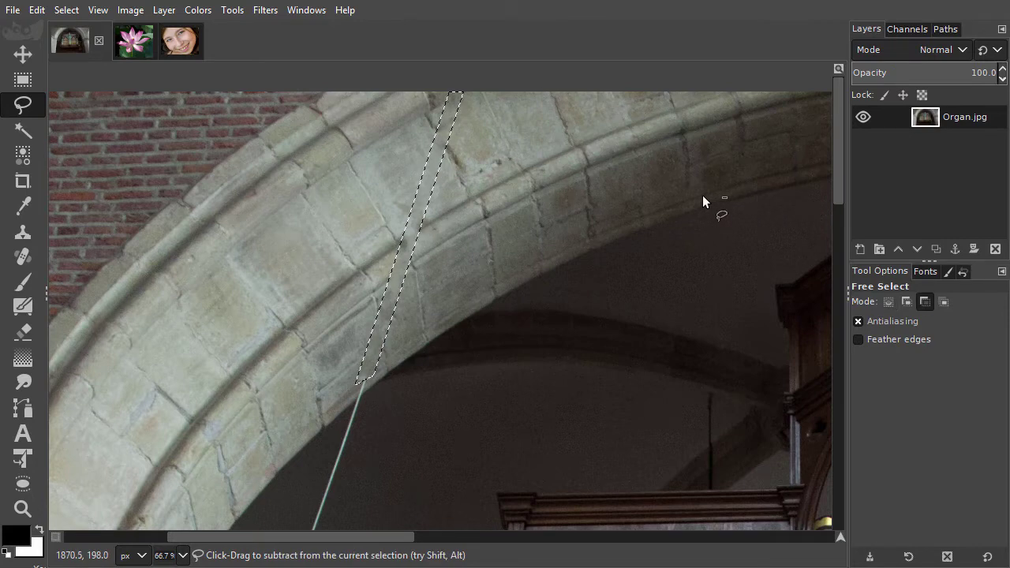
key("ctrl+shift+a")
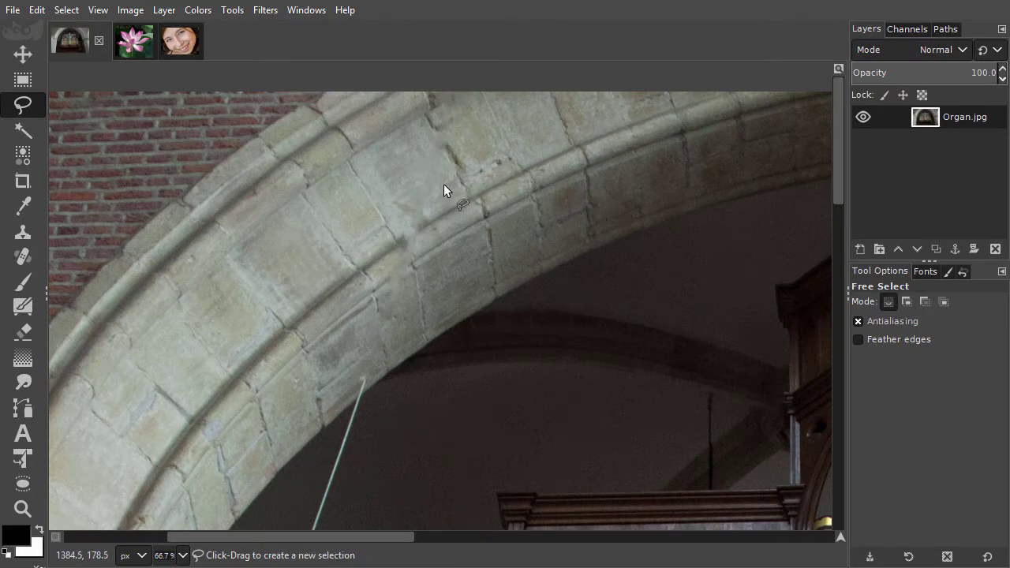
- Switch to the Lotus image and toggle the Lotus layer's visibility off and on
left_click(142, 43)
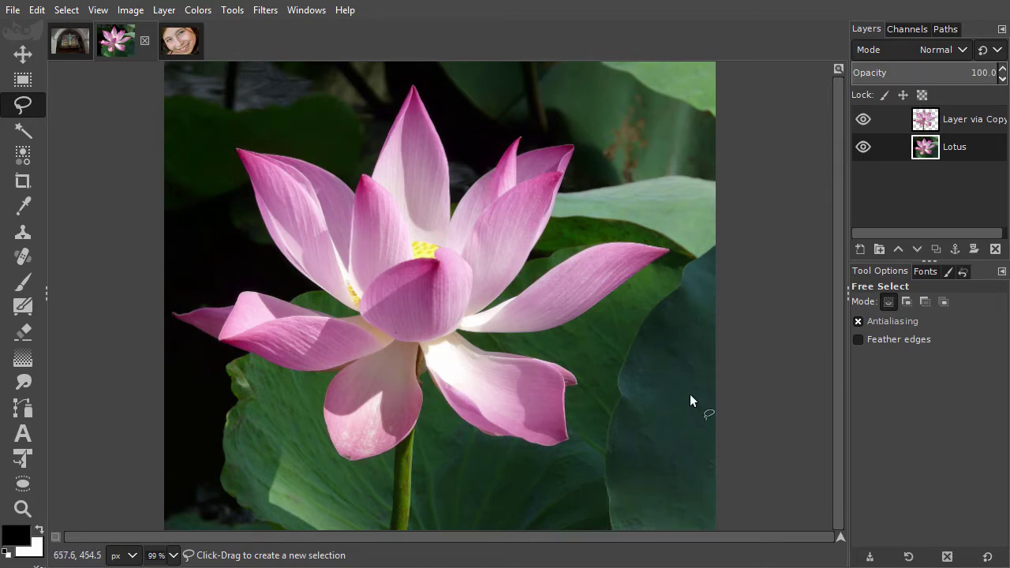
left_click(865, 147)
left_click(864, 148)
left_click(265, 10)
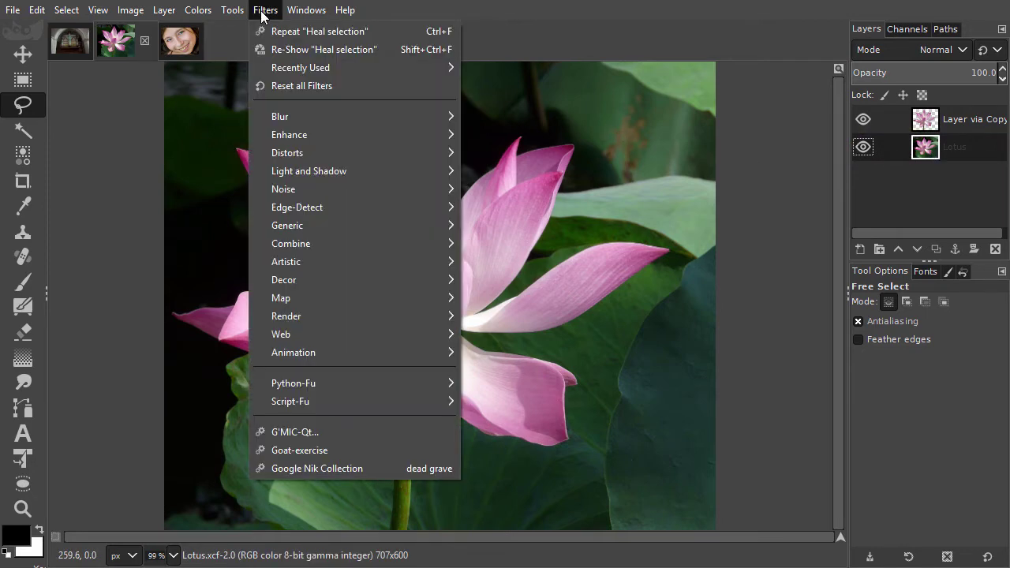
mouse_move(354, 116)
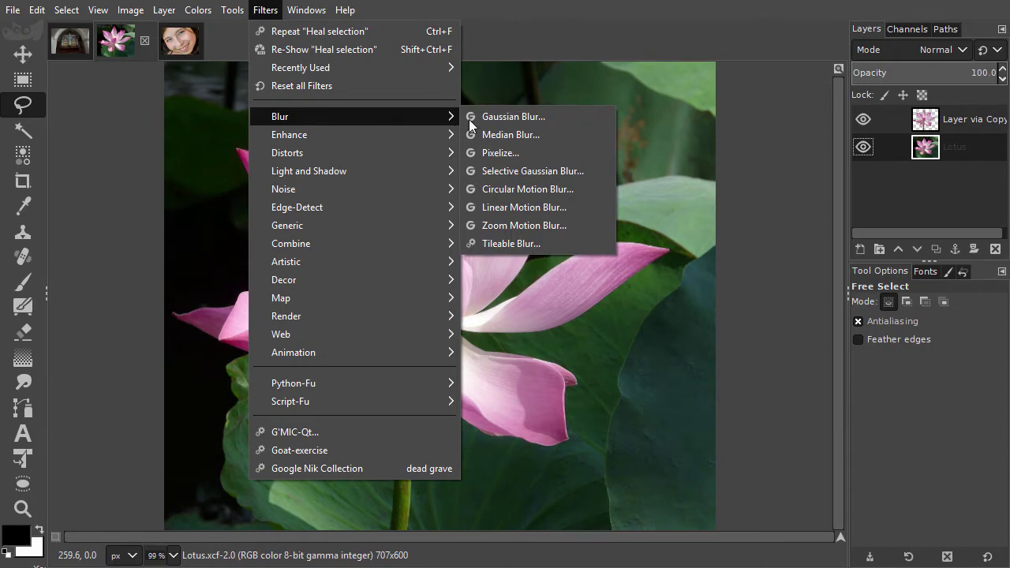
- Gaussian-blur the Lotus layer at size 22.62, comparing by toggling the flower copy layer
left_click(508, 121)
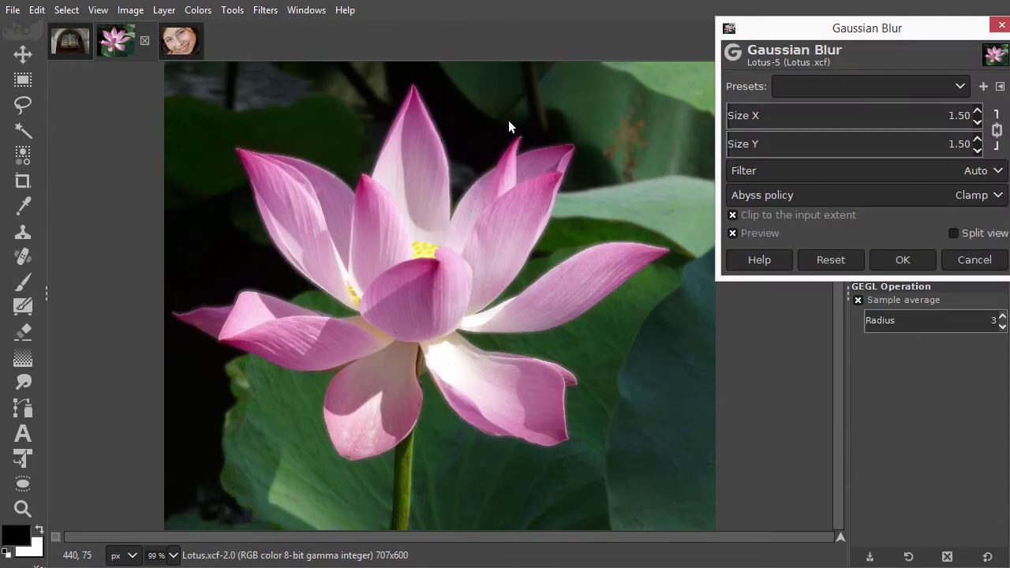
left_click_drag(734, 117, 781, 119)
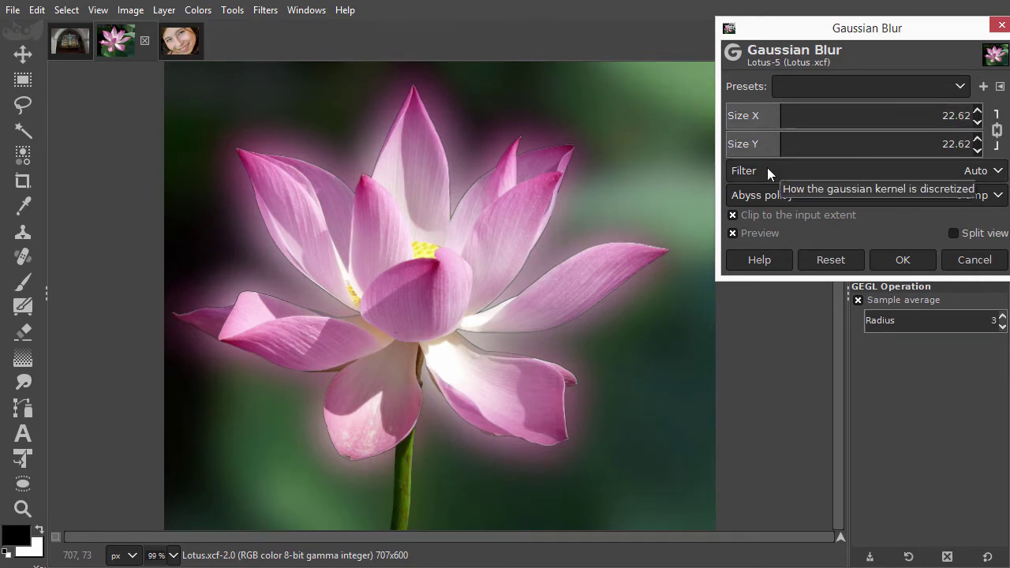
left_click(903, 260)
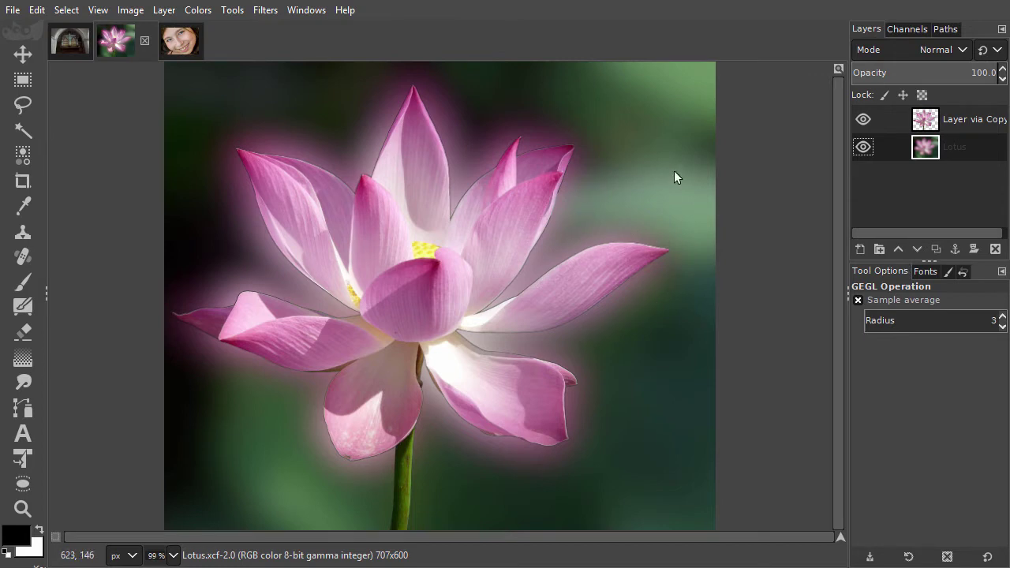
left_click(863, 120)
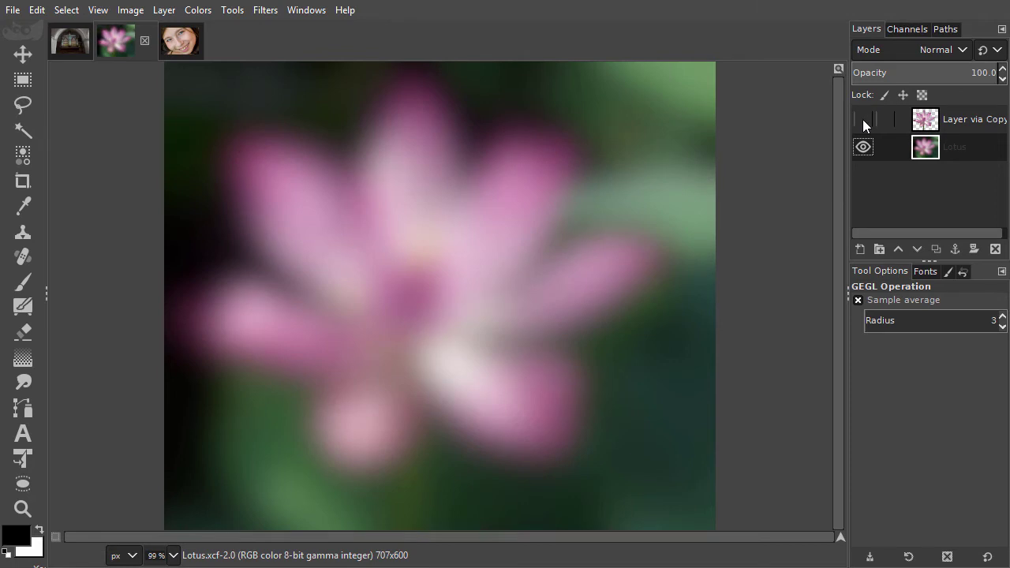
left_click(863, 121)
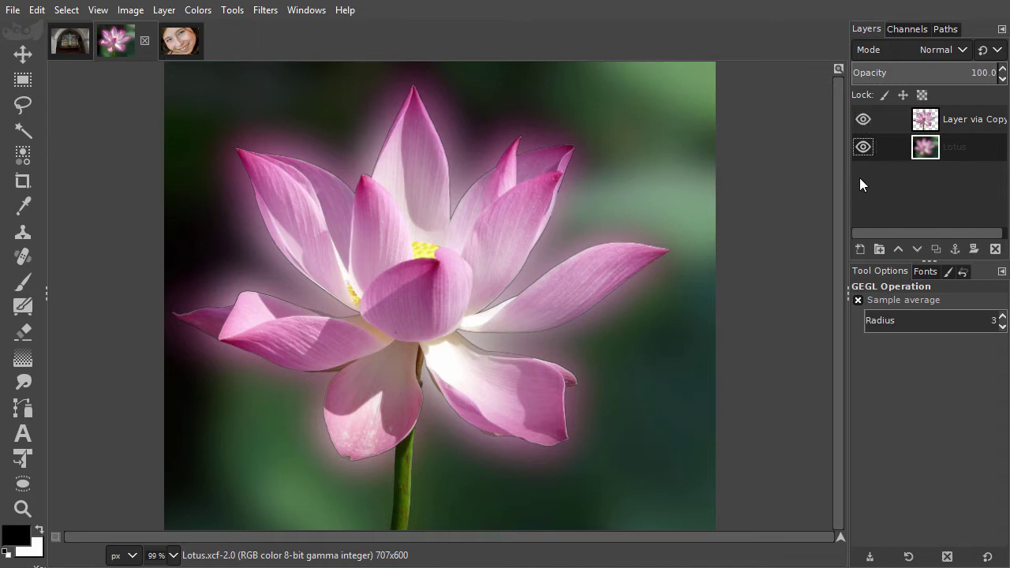
- Undo the blur and select the flower outline from the Layer via Copy alpha
key("ctrl+z")
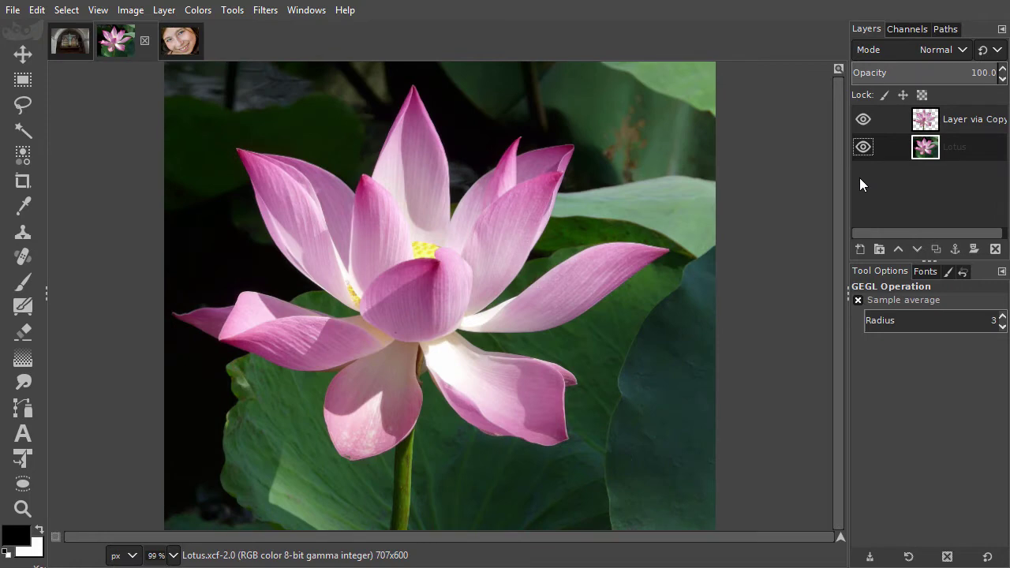
left_click(928, 122, "alt")
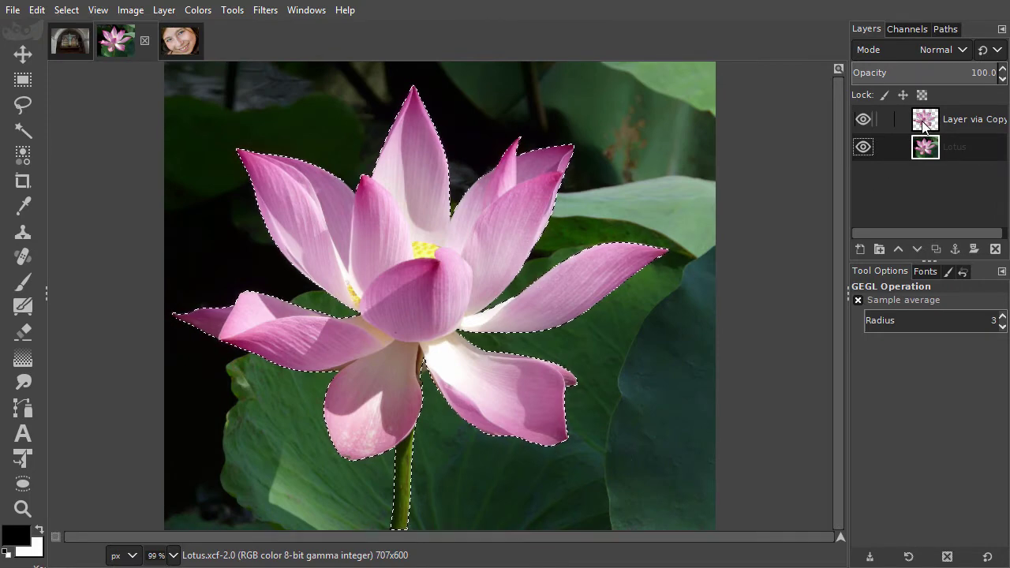
left_click(265, 11)
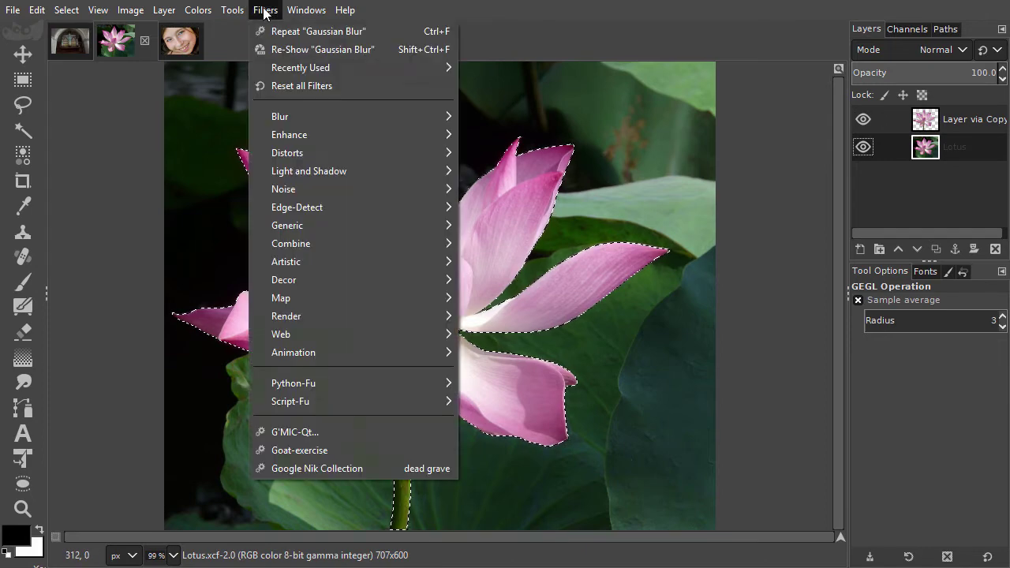
mouse_move(289, 135)
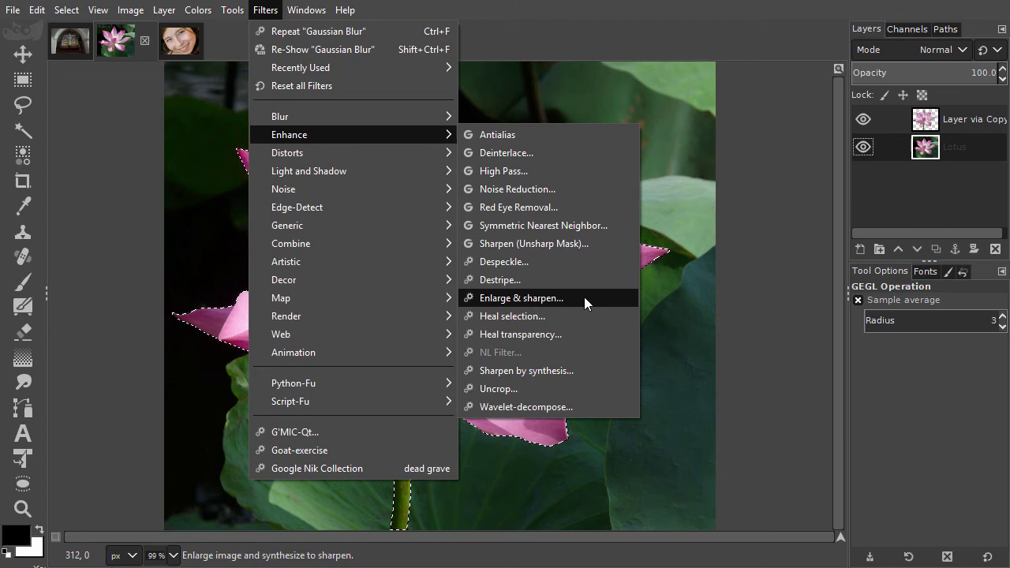
left_click(577, 317)
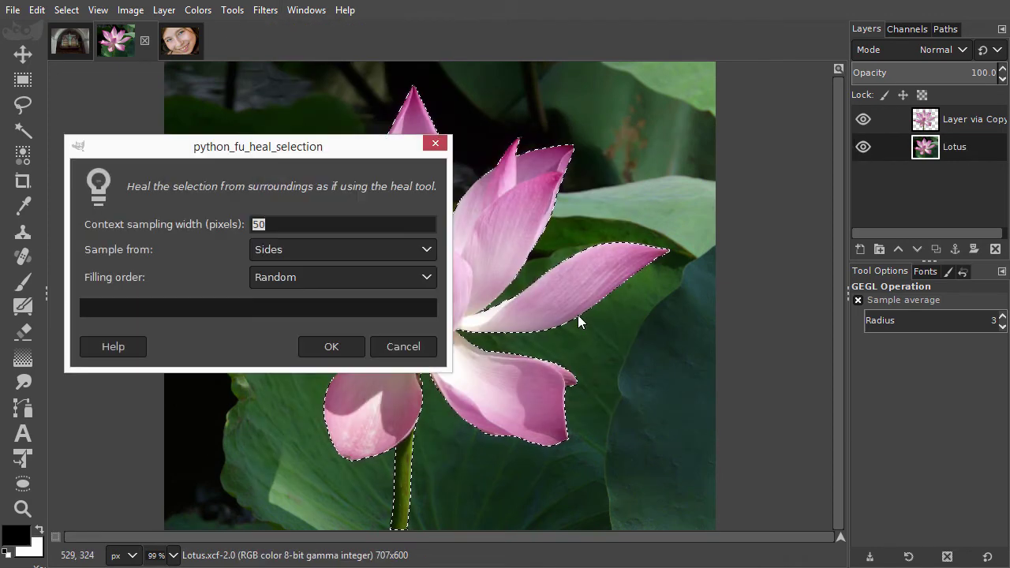
mouse_move(381, 156)
left_mouse_down()
mouse_move(906, 40)
mouse_move(927, 10)
left_mouse_up()
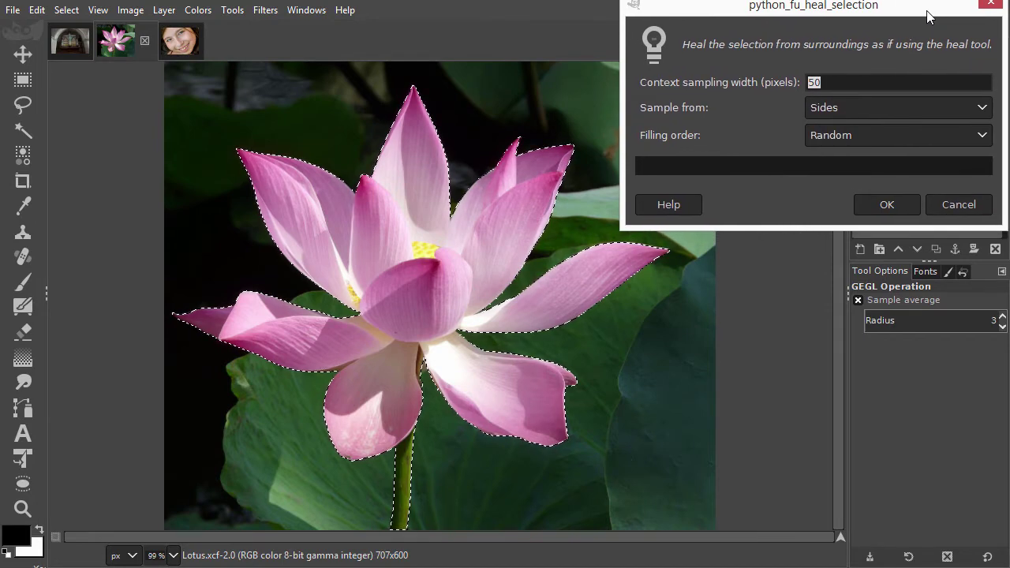
- Heal the flower area with Inwards towards center, sampling All around, and hide the copy
left_click(899, 136)
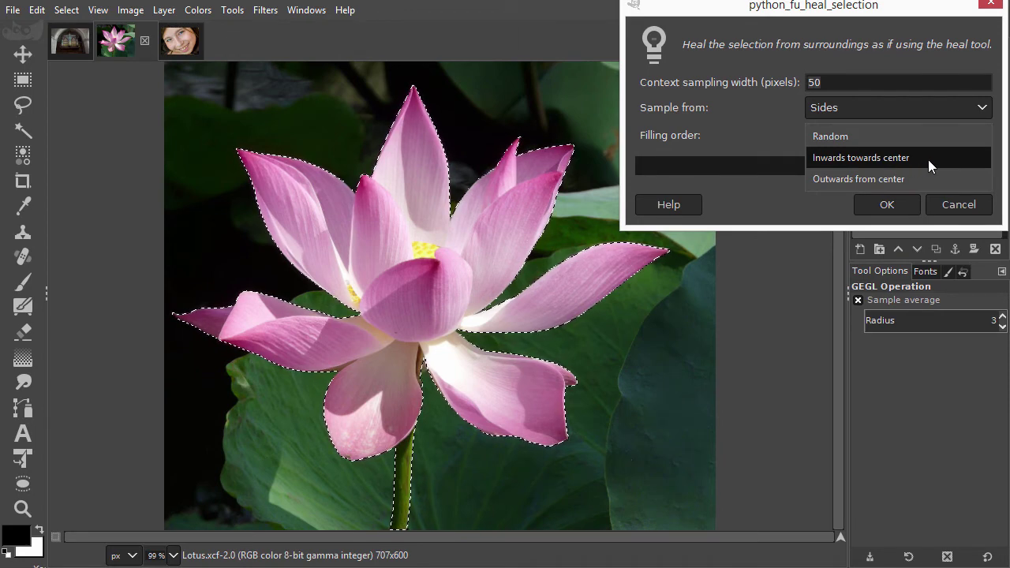
left_click(927, 159)
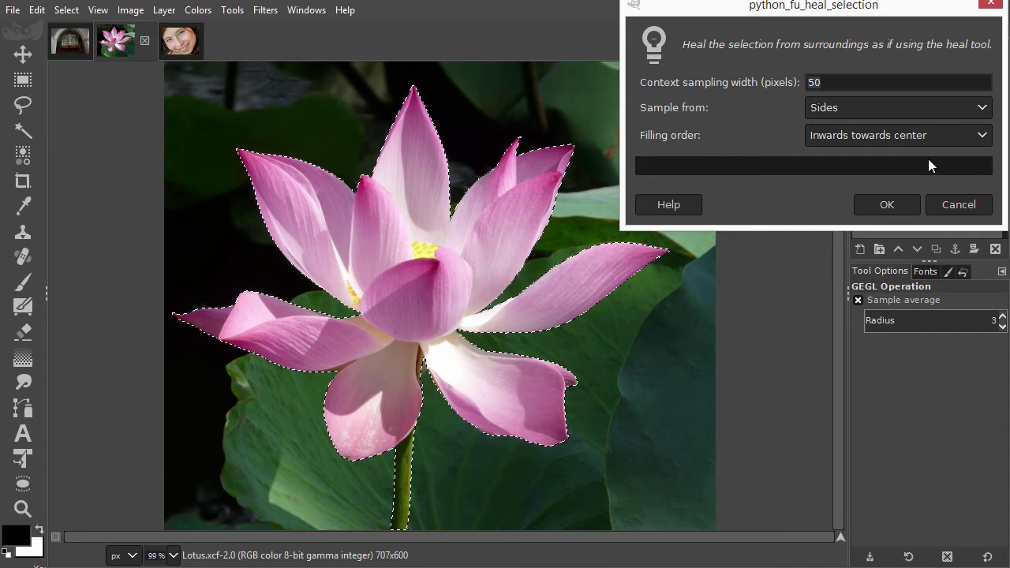
left_click(909, 106)
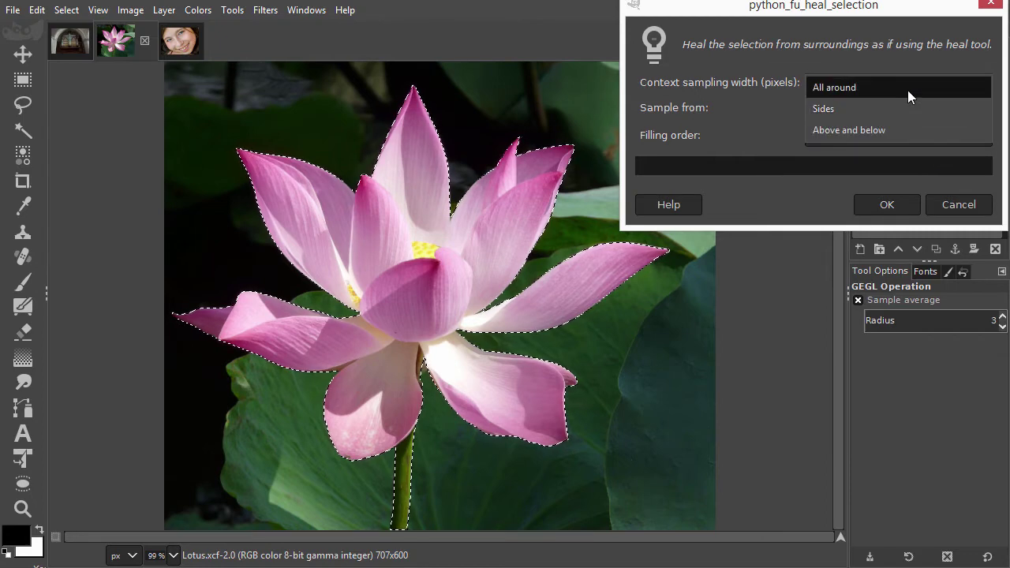
left_click(907, 89)
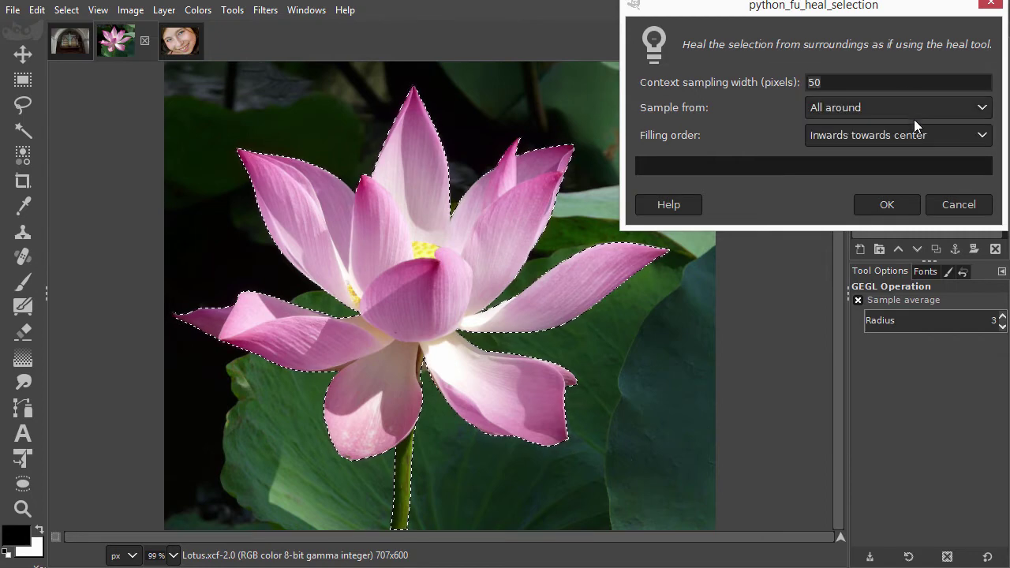
left_click(888, 206)
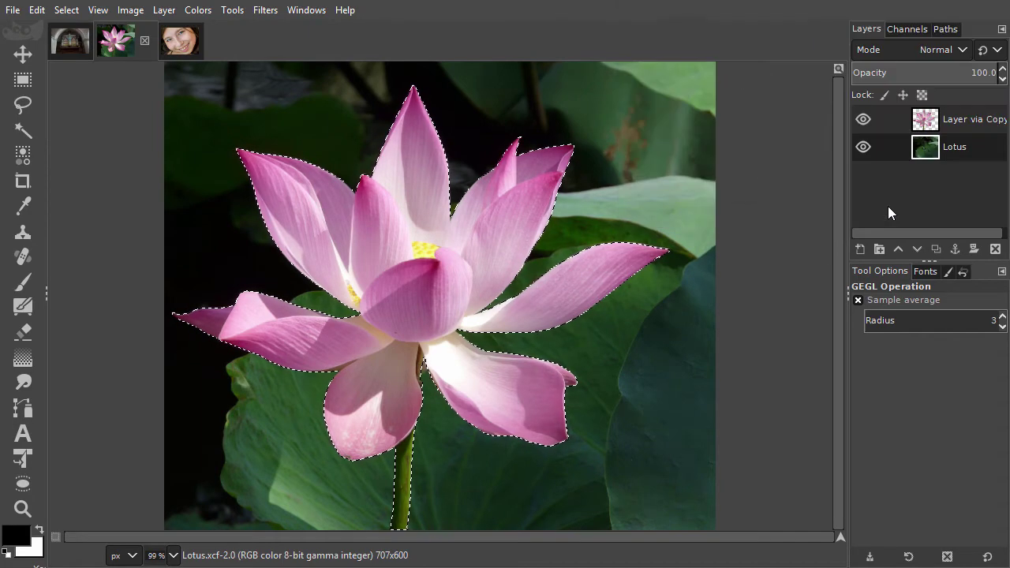
left_click(864, 119)
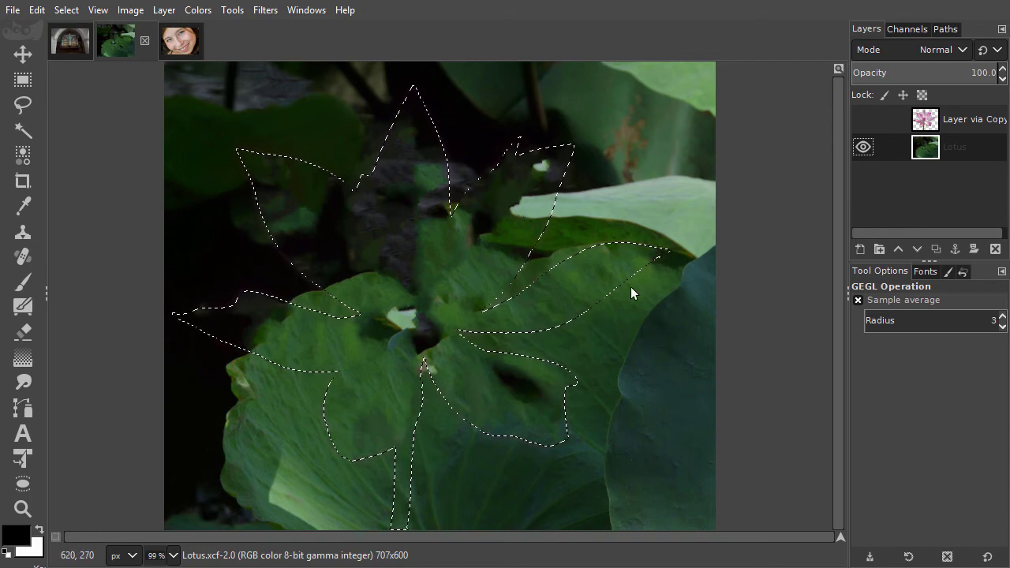
- Deselect, Gaussian-blur the healed Lotus layer at the last-used 22.62, and show the flower copy
key("ctrl+shift+a")
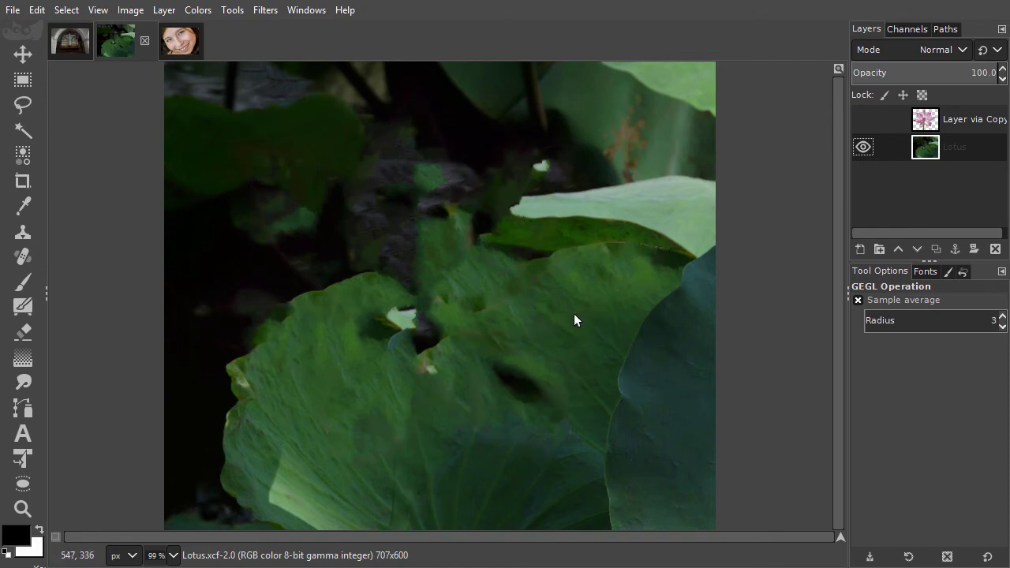
left_click(265, 12)
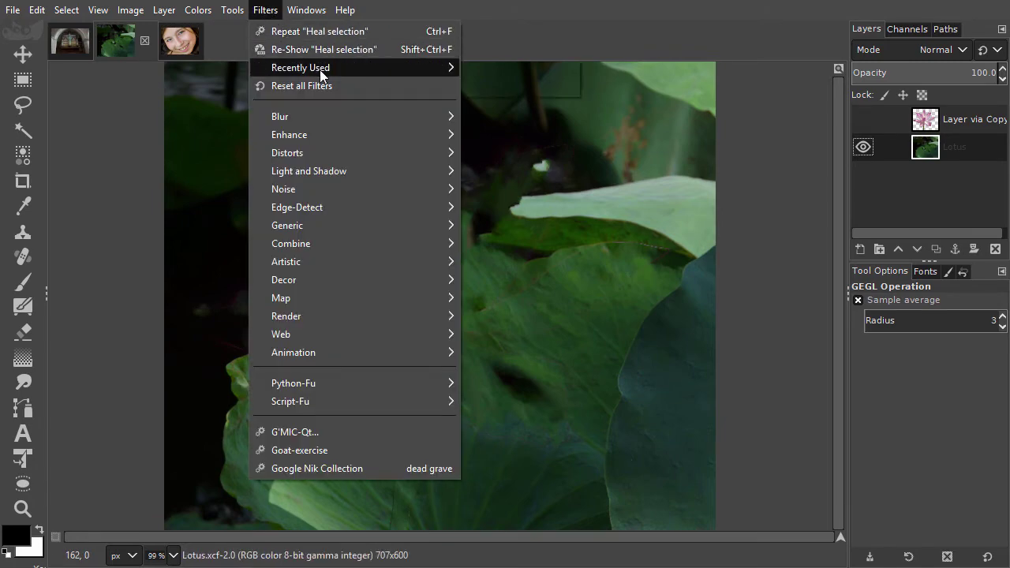
mouse_move(353, 68)
left_click(524, 85)
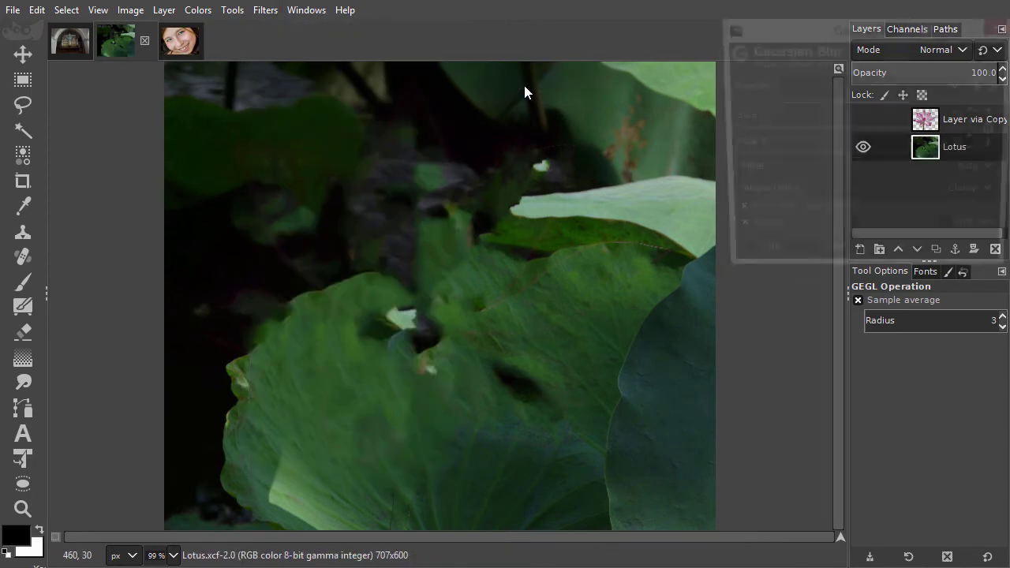
key("alt+Down")
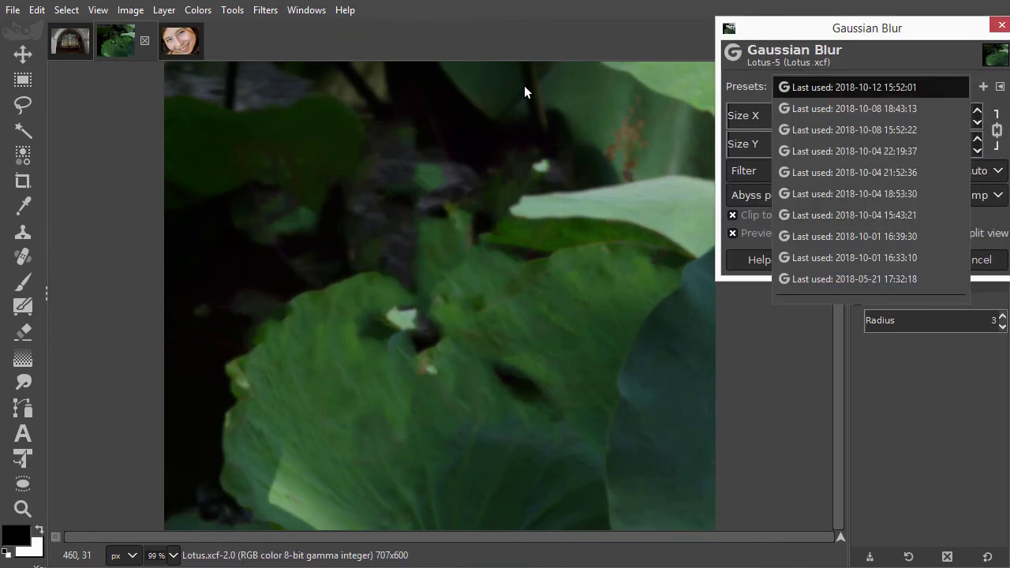
key("Return")
left_click(899, 260)
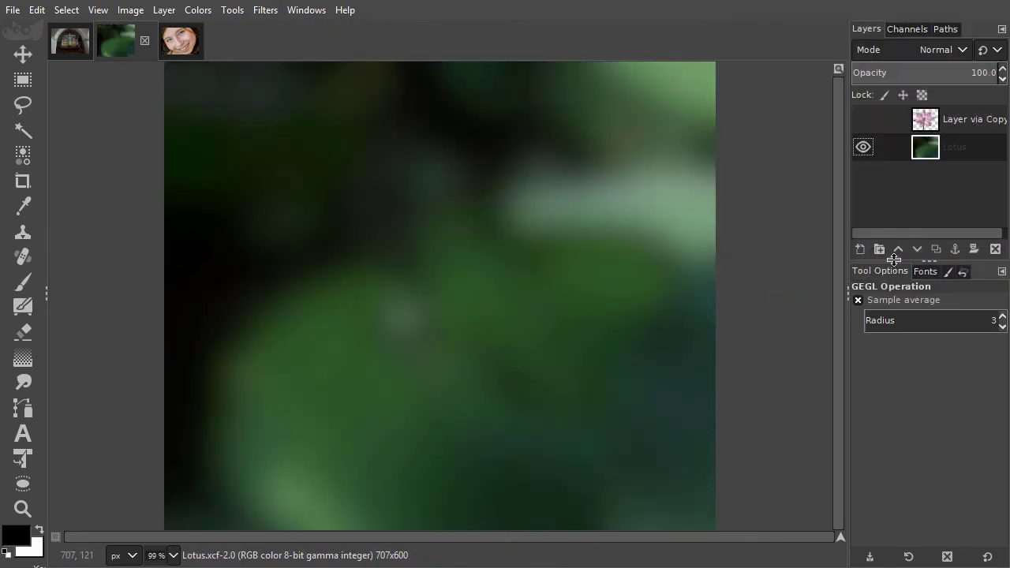
left_click(862, 119)
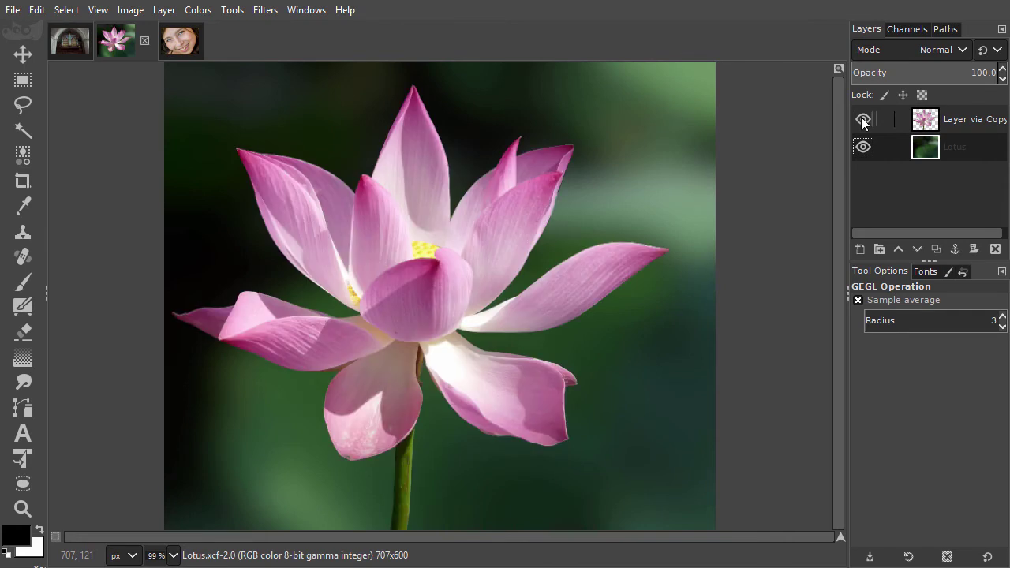
- Duplicate the girl close-up photo layer and pick the Paintbrush
left_click(187, 41)
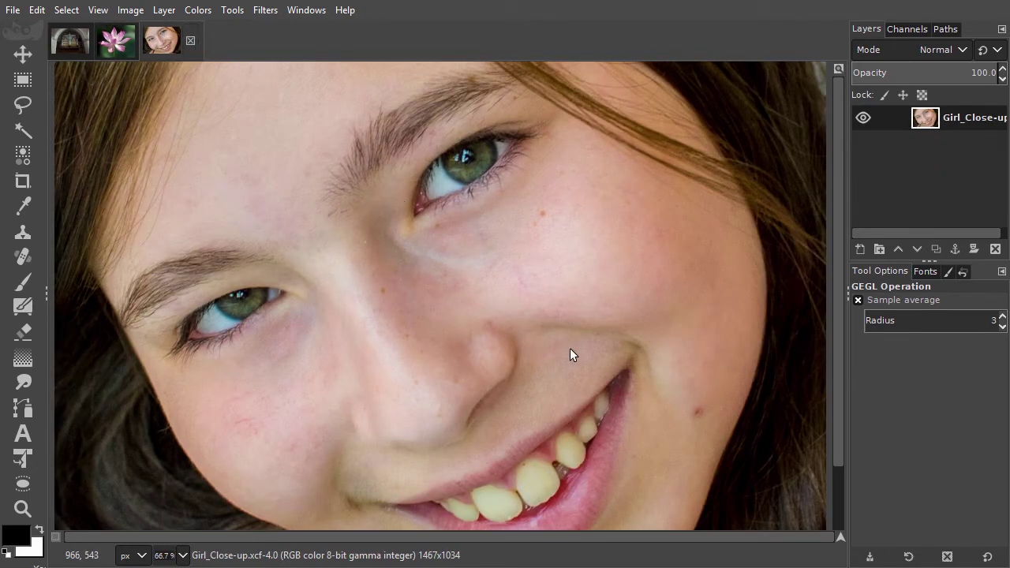
left_click_drag(569, 348, 561, 291)
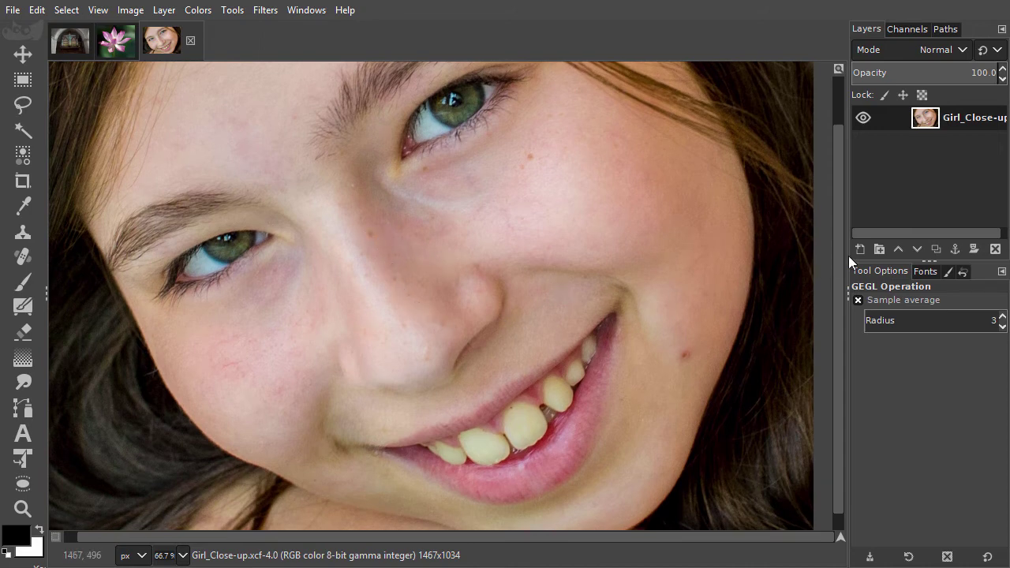
left_click(935, 248)
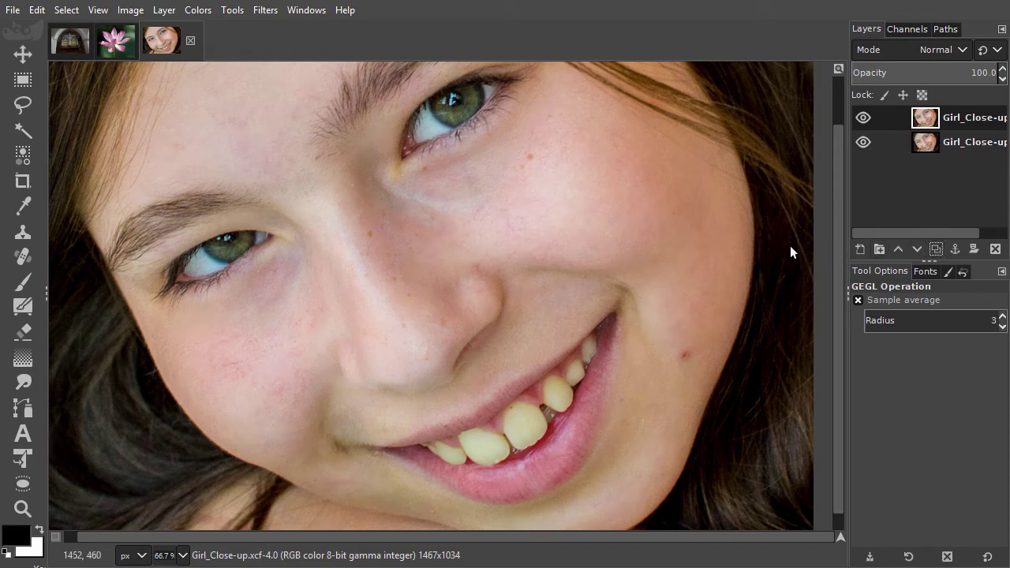
key("p")
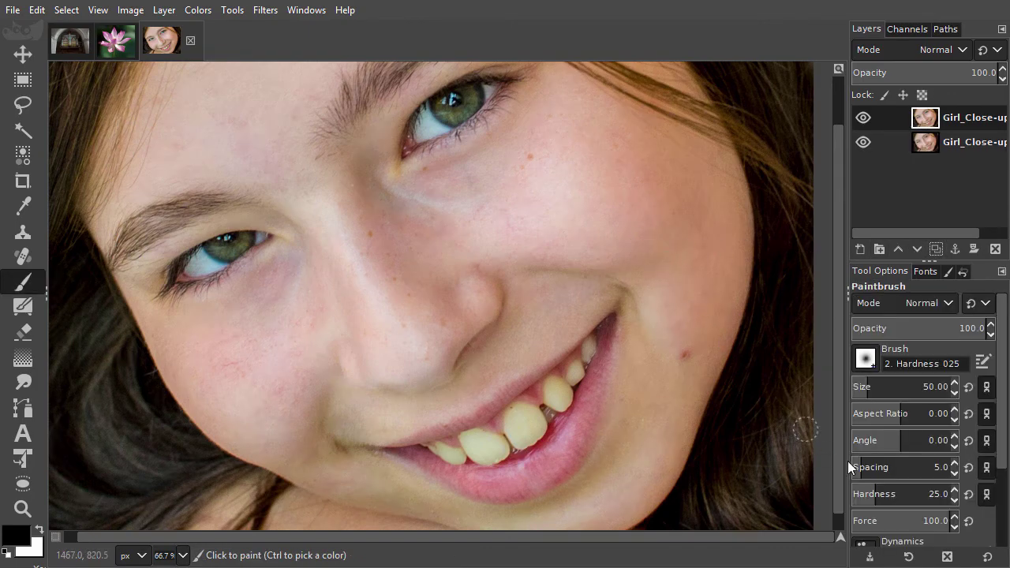
- Make the paintbrush fully hard (100) and shrink it to size 20
left_click_drag(883, 491, 958, 489)
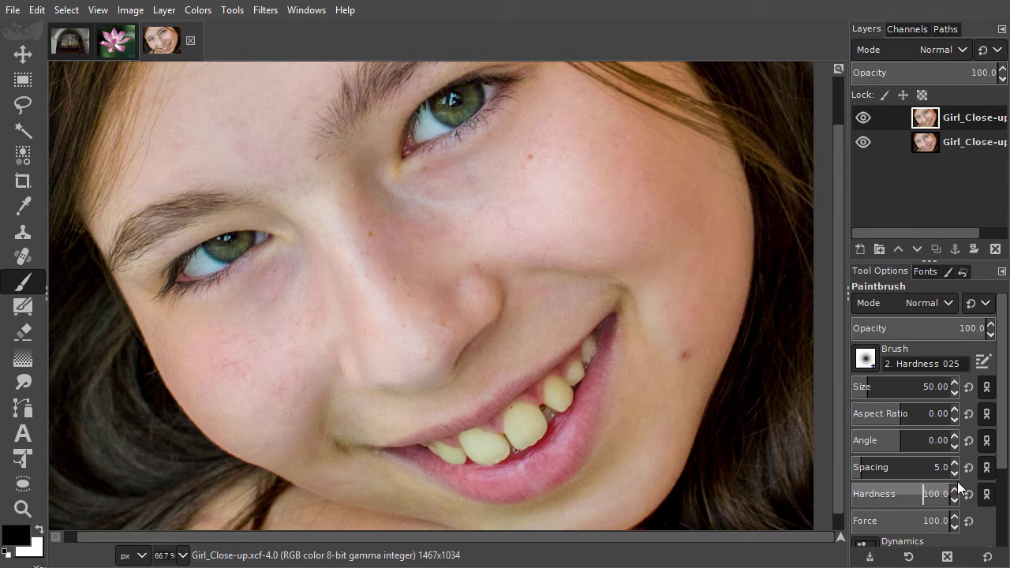
key("bracketleft")
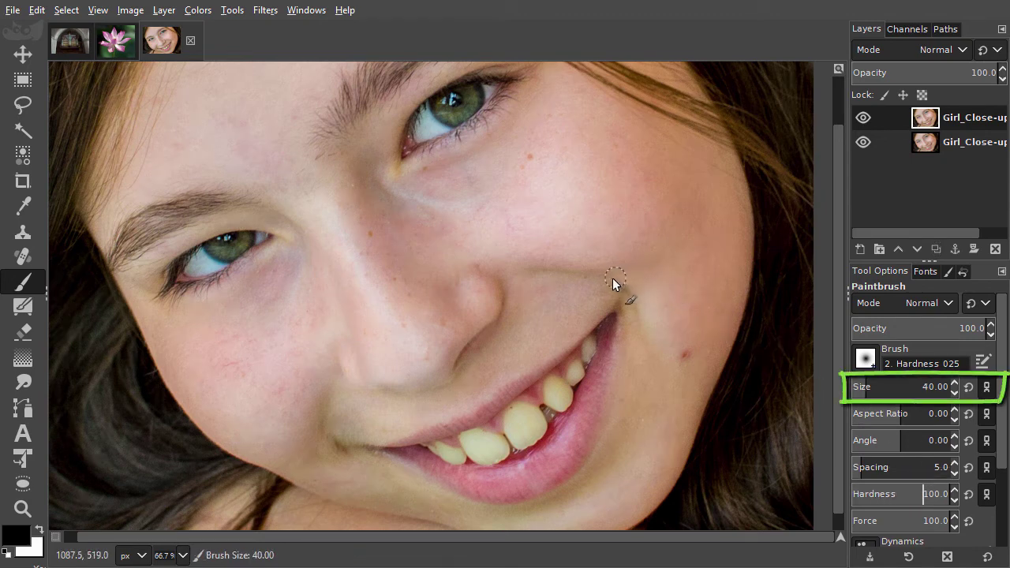
key("bracketleft")
key("bracketleft")
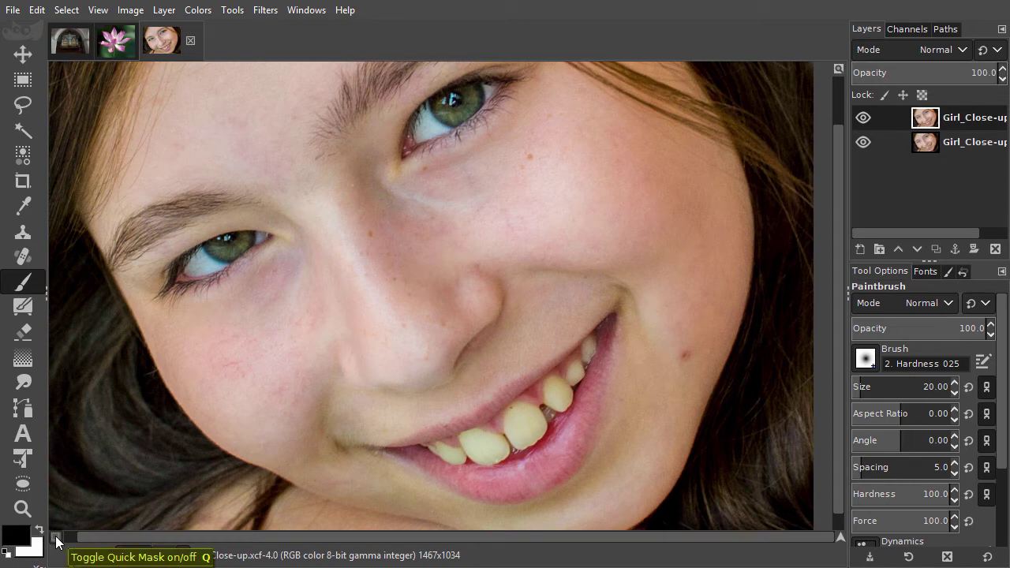
- Turn on Quick Mask and switch it to Mask Selected Areas mode
left_click(56, 540)
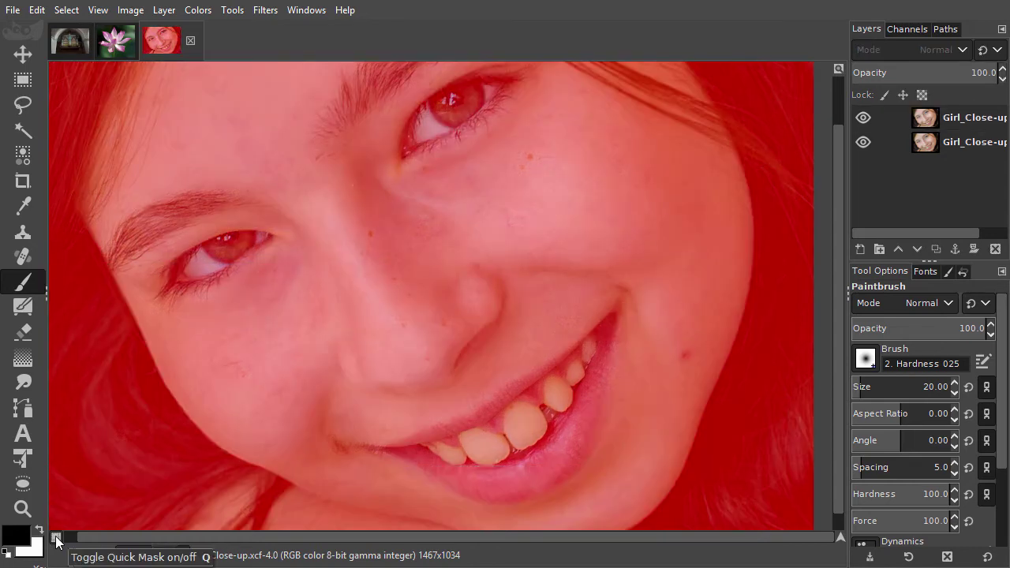
right_click(56, 540)
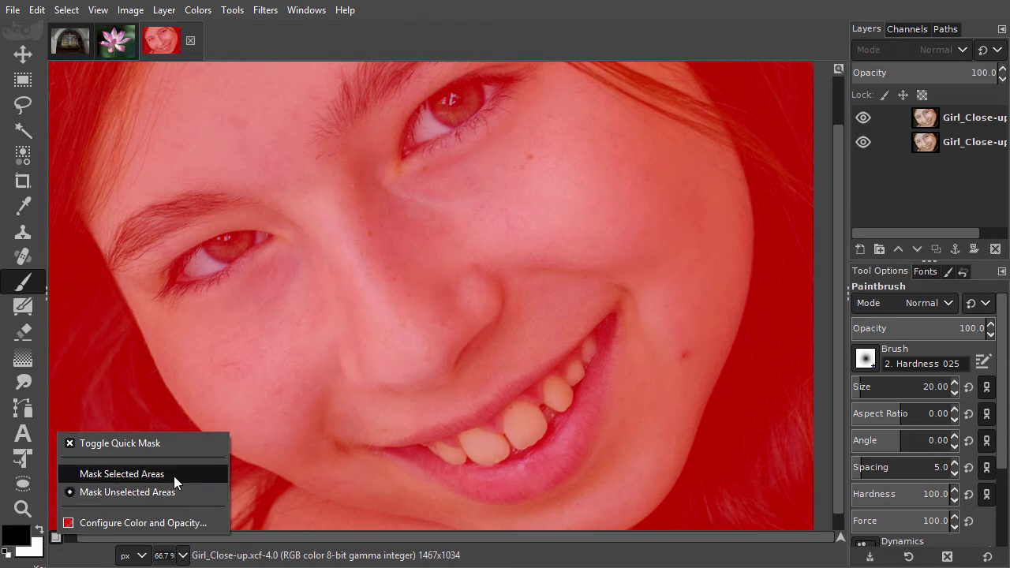
left_click(124, 474)
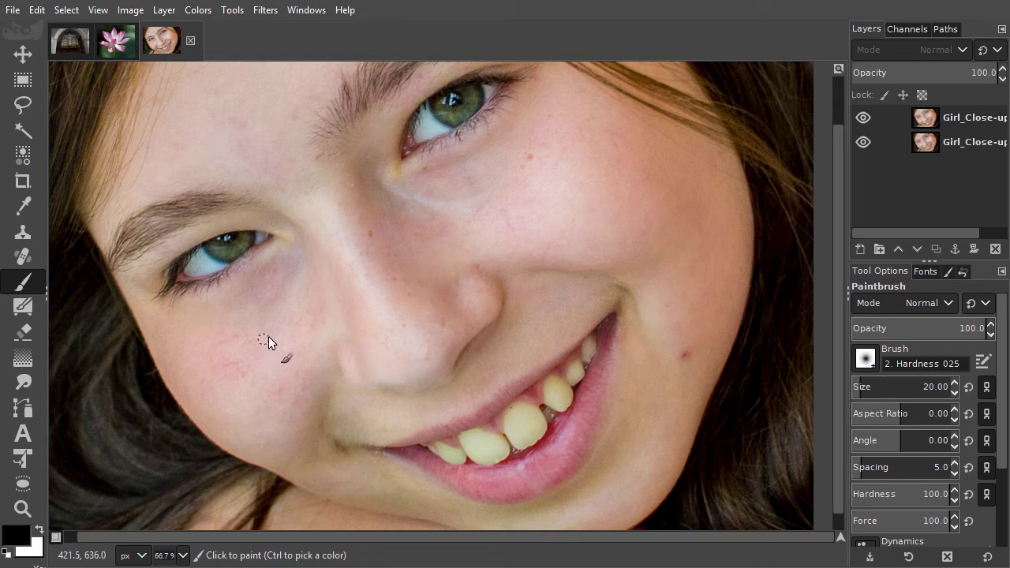
- Paint dots on three freckles on the nose and below the eye, then leave Quick Mask
left_click(371, 233)
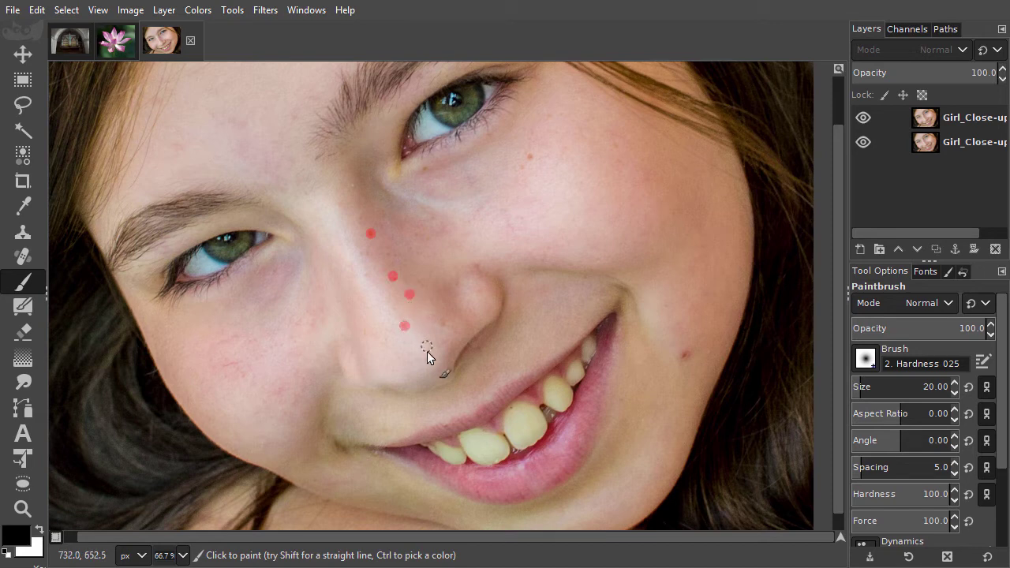
left_click(445, 325)
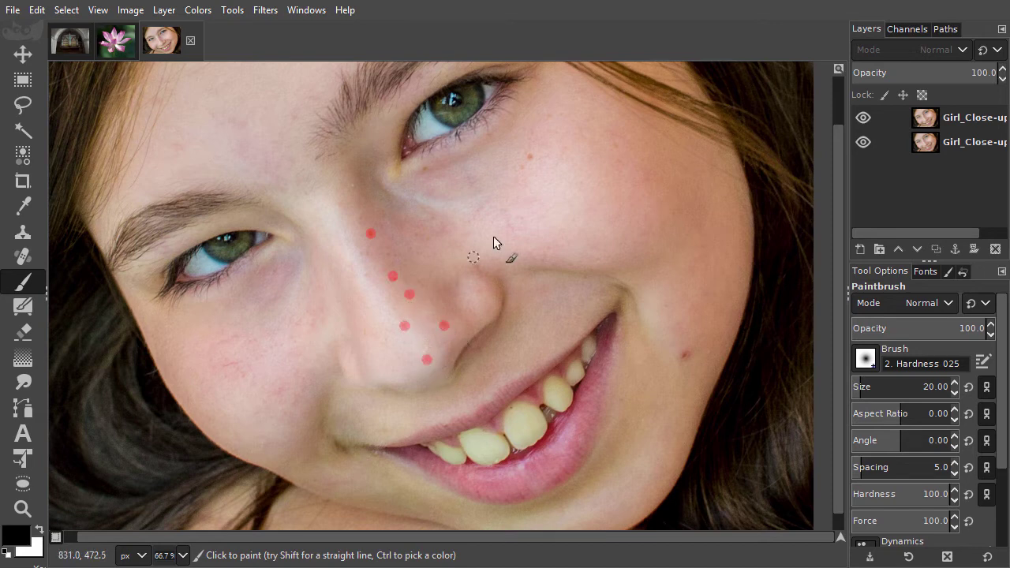
left_click(529, 156)
key("shift+q")
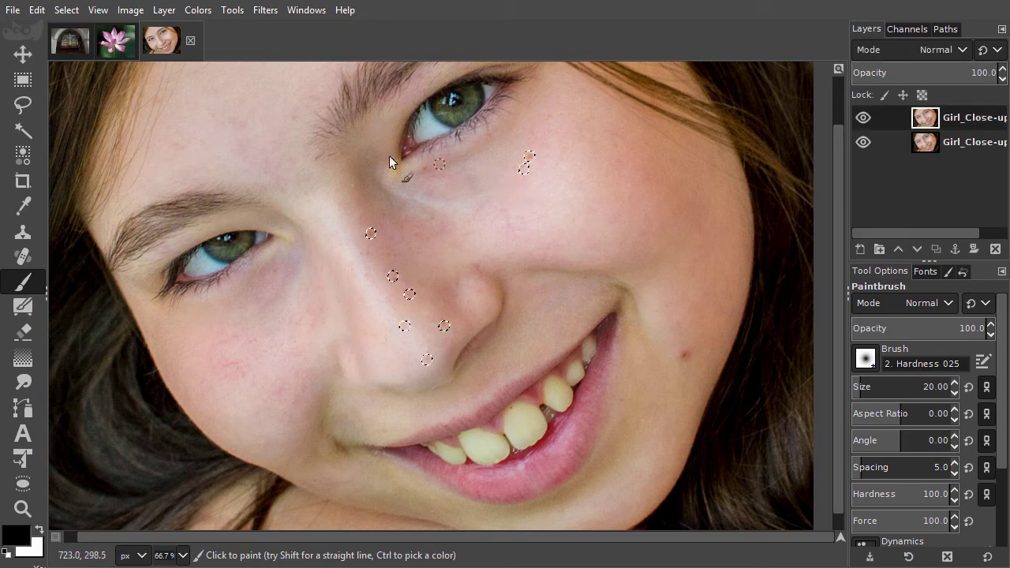
- Turn off View > Show Selection to hide the freckle selection outlines
left_click(96, 10)
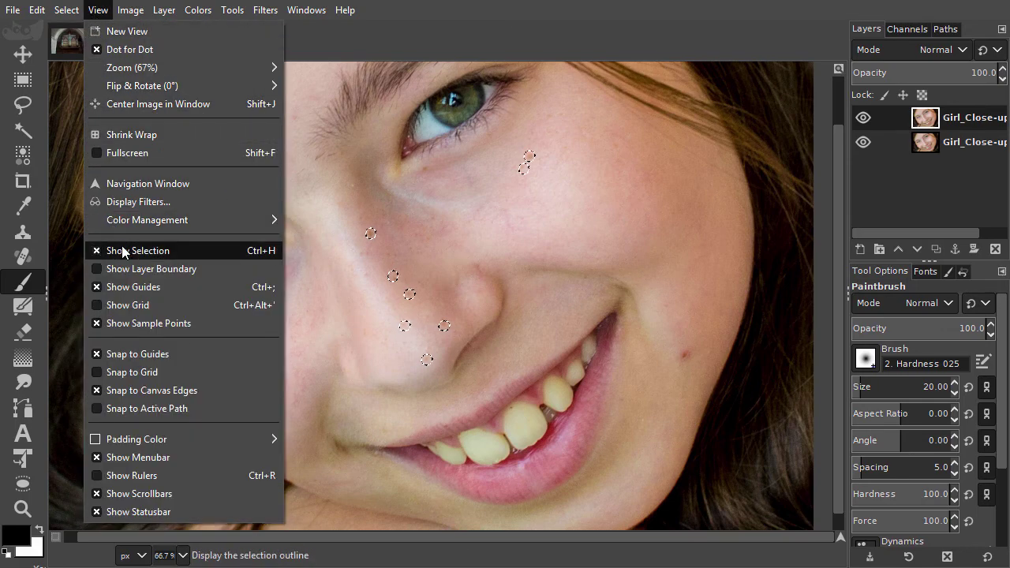
left_click(179, 251)
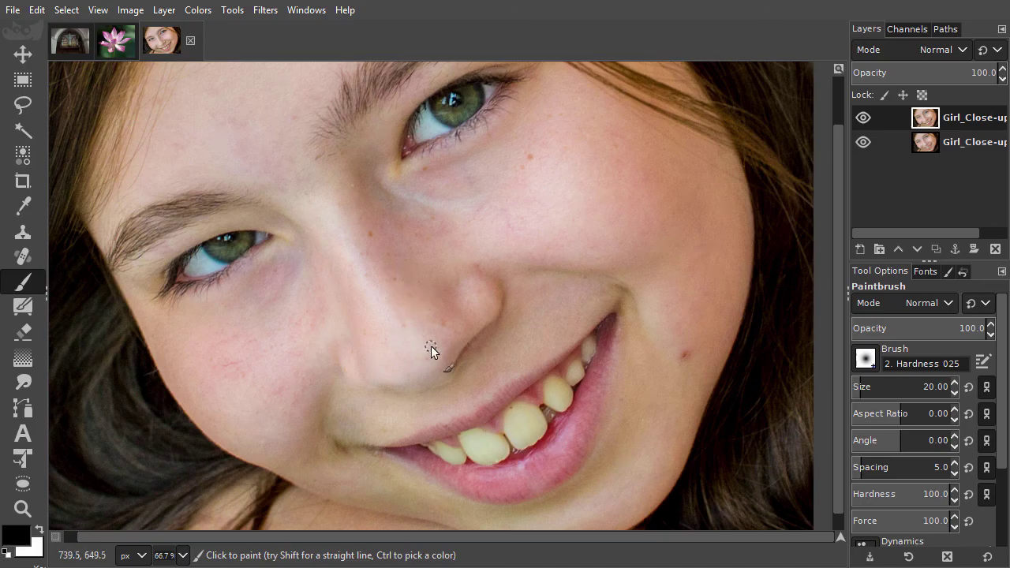
- Run Heal selection on the nose and cheek freckles with a context sampling width of 20
left_click(265, 11)
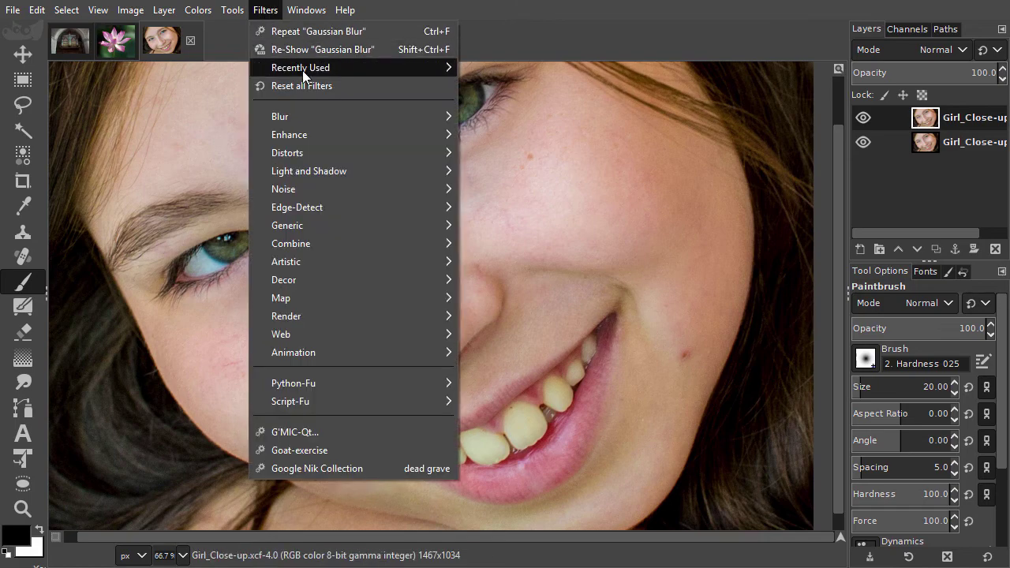
mouse_move(348, 68)
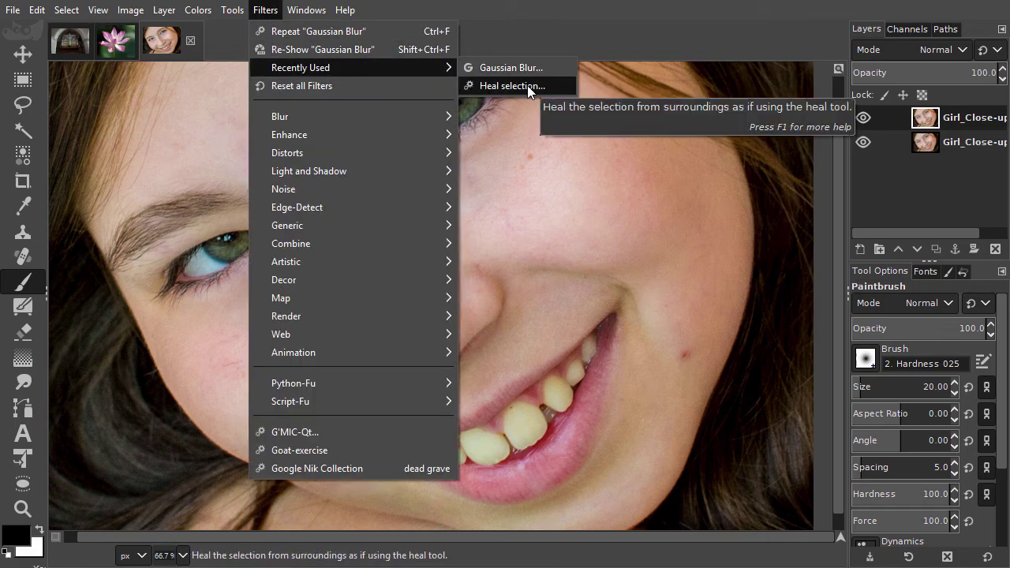
left_click(527, 85)
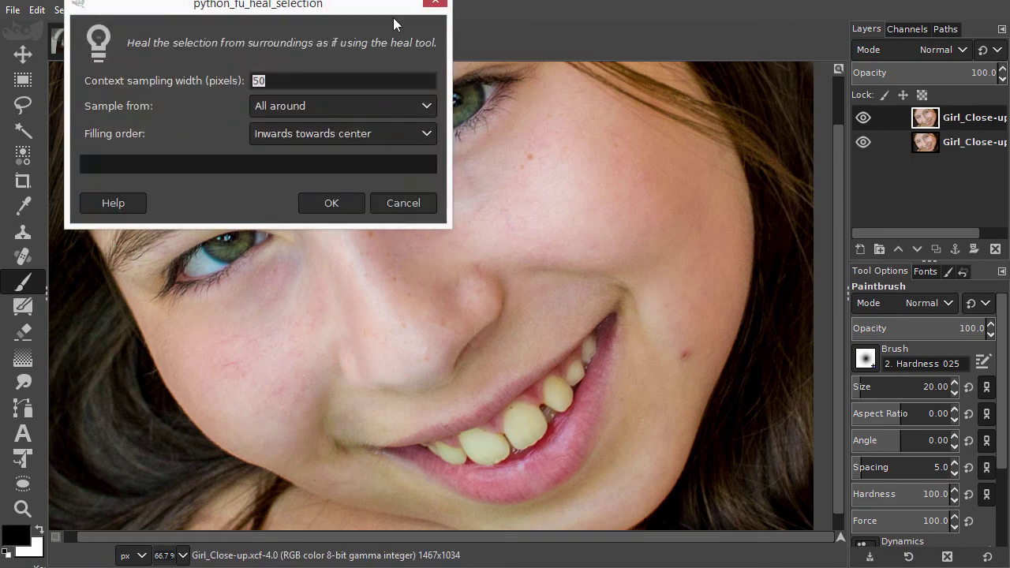
mouse_move(393, 18)
left_mouse_down()
mouse_move(733, 49)
mouse_move(924, 36)
left_mouse_up()
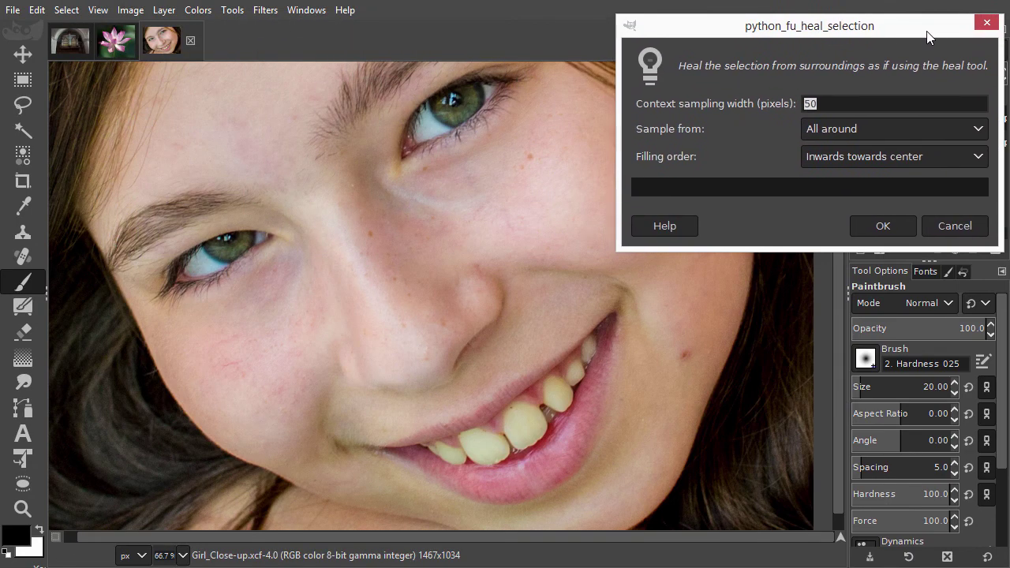
type("20")
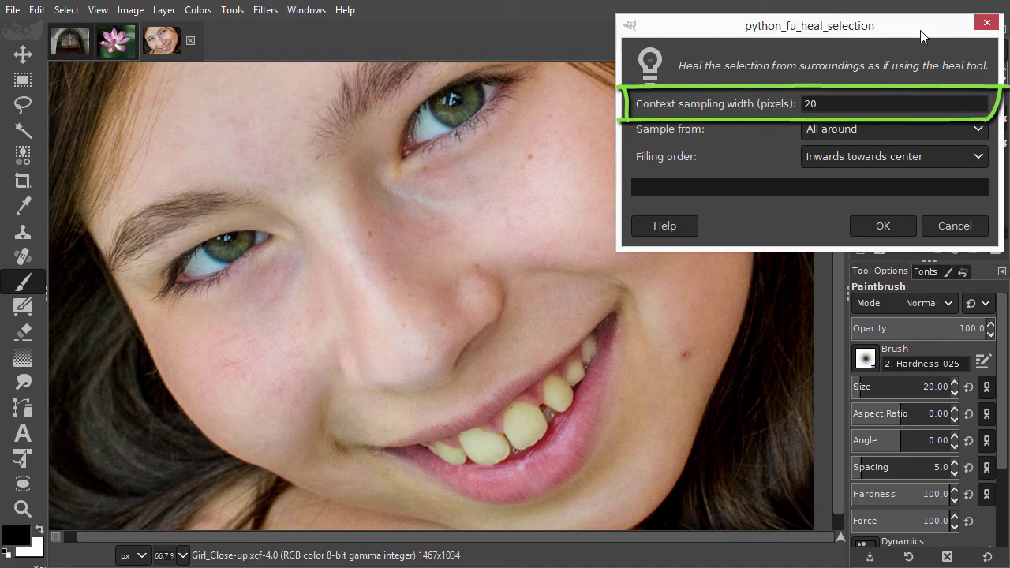
left_click(883, 226)
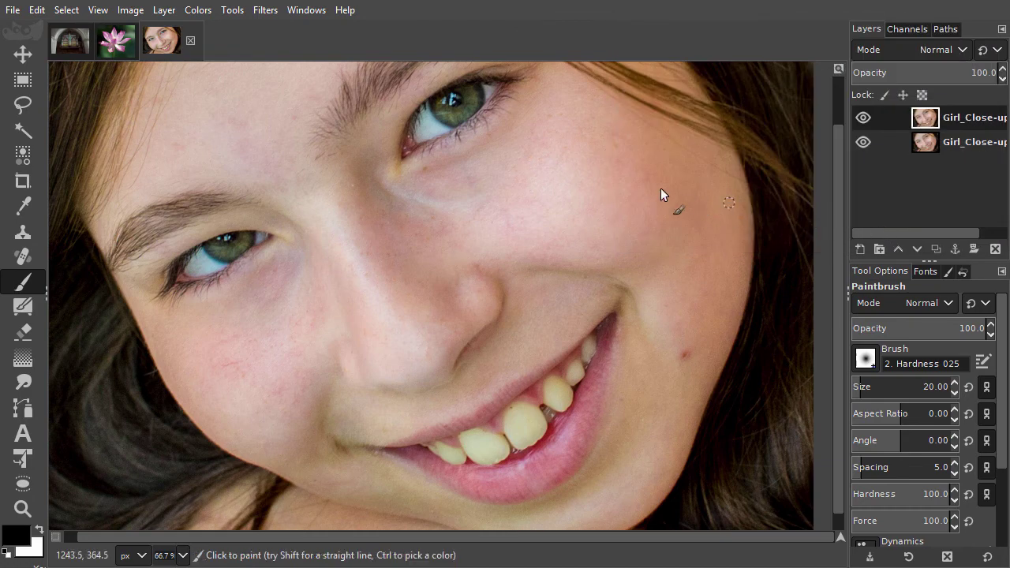
- Re-enable Show Selection, then clear the freckle selection with Select None
left_click(101, 11)
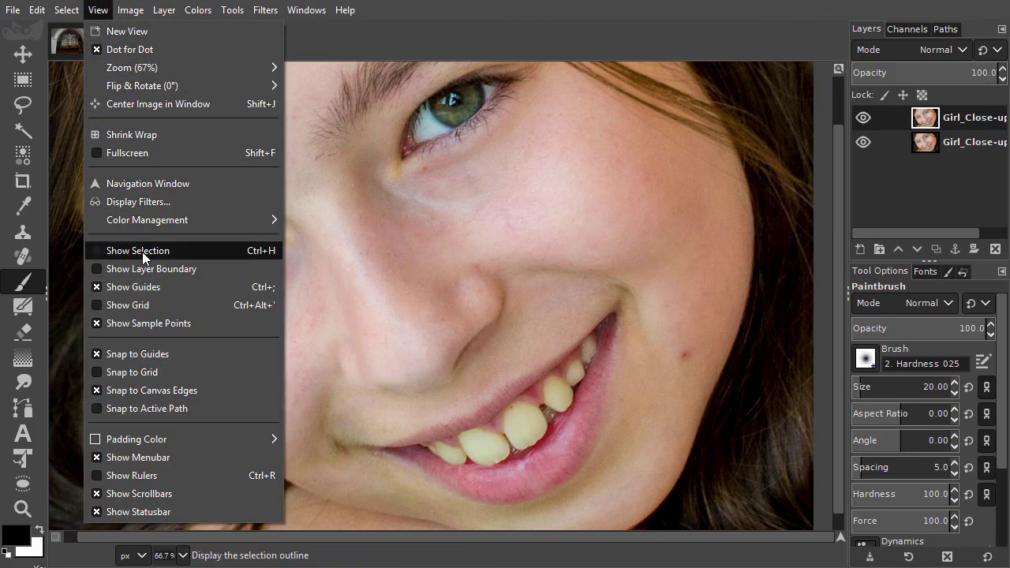
left_click(186, 251)
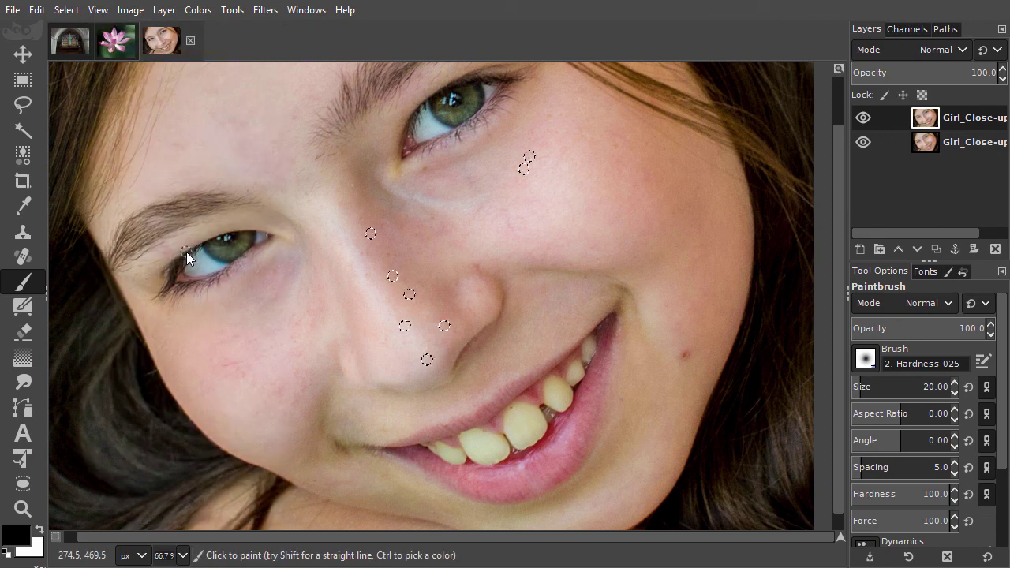
key("ctrl")
key("ctrl+shift+a")
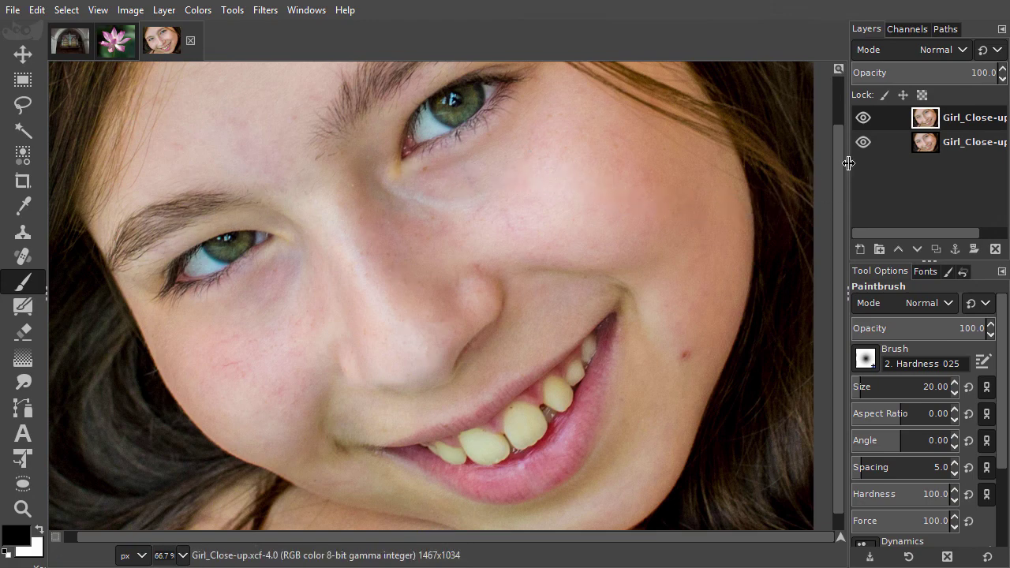
left_click(864, 119)
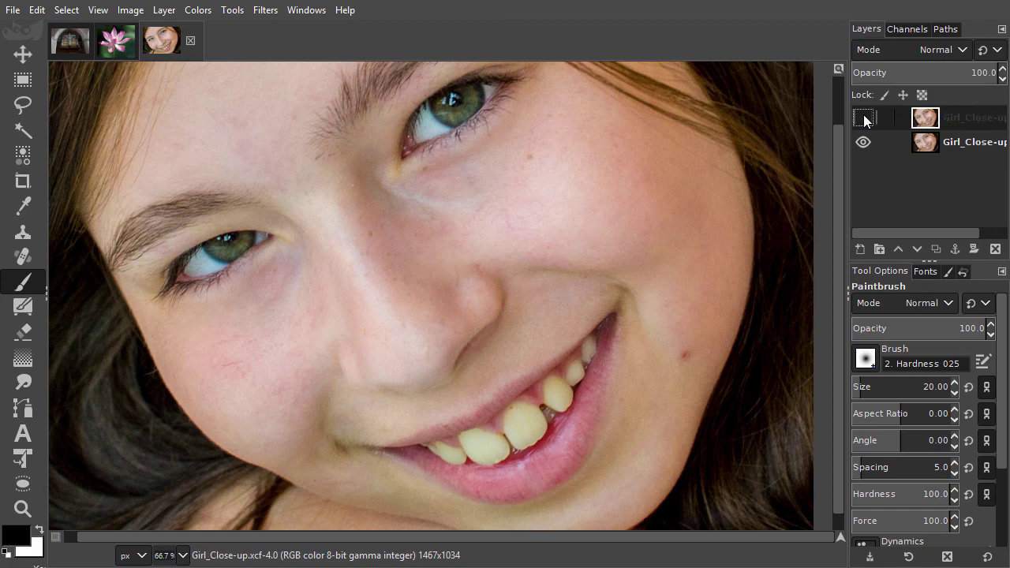
left_click(864, 118)
left_click(864, 119)
left_click(864, 119)
left_click(863, 118)
left_click(864, 118)
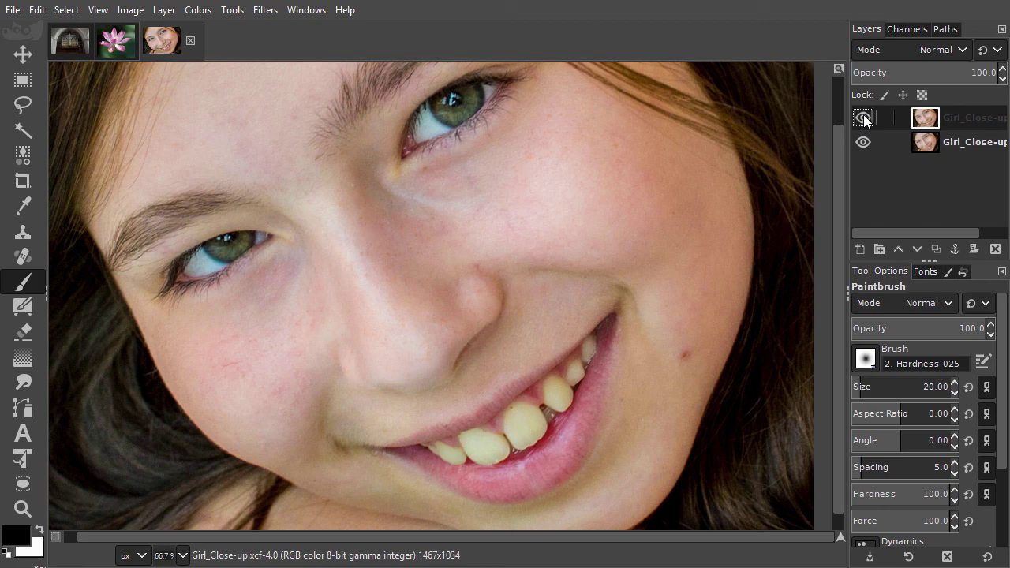